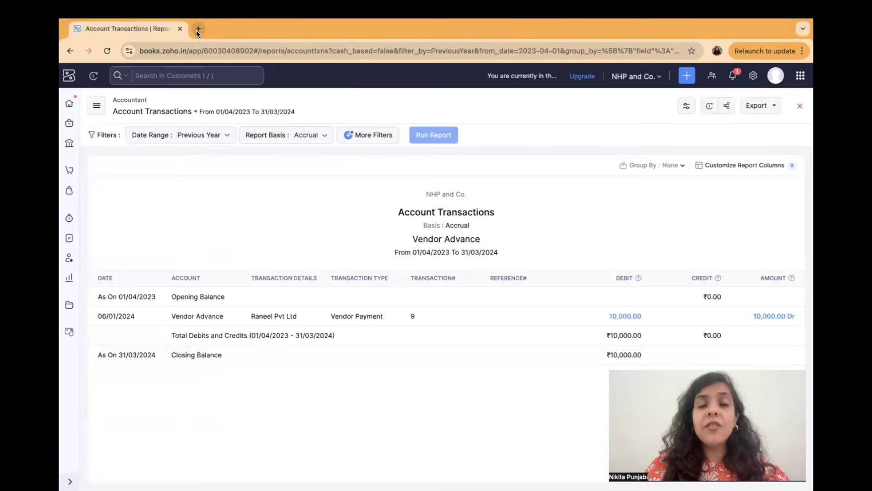
Duplicate the report tab and open the Balance Sheet as of 31/08/2024 in it.
right_click(169, 30)
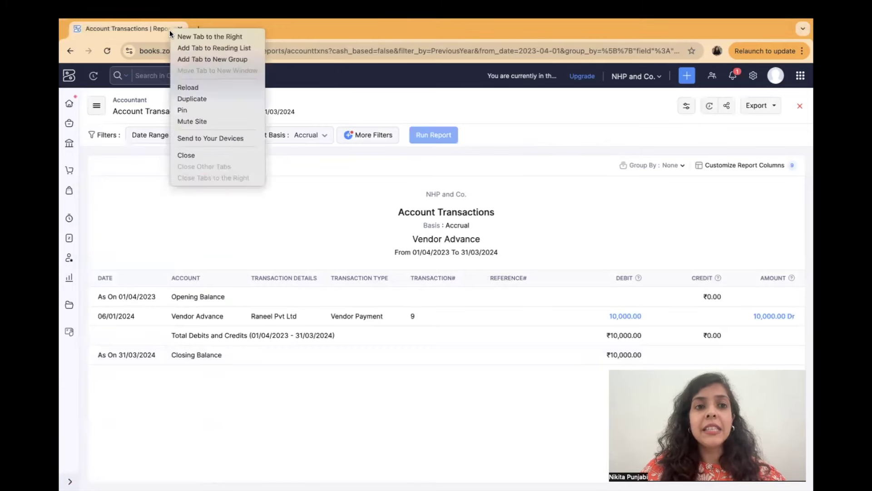
click(225, 101)
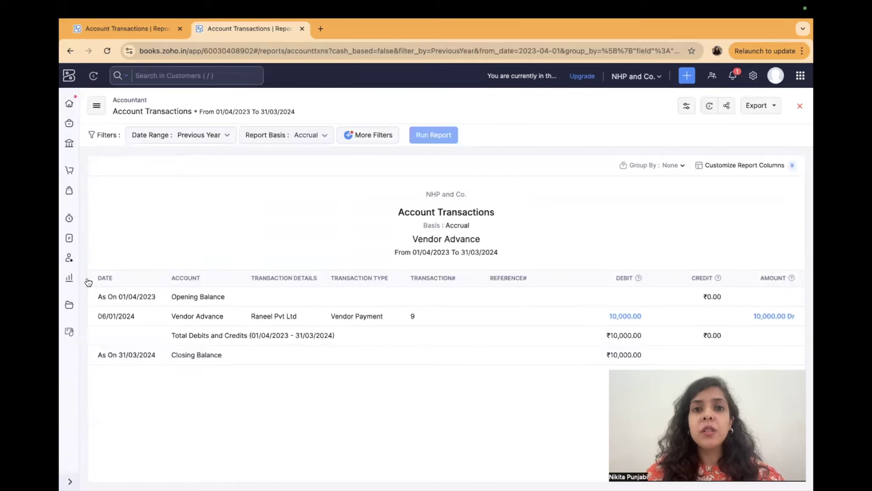
click(69, 278)
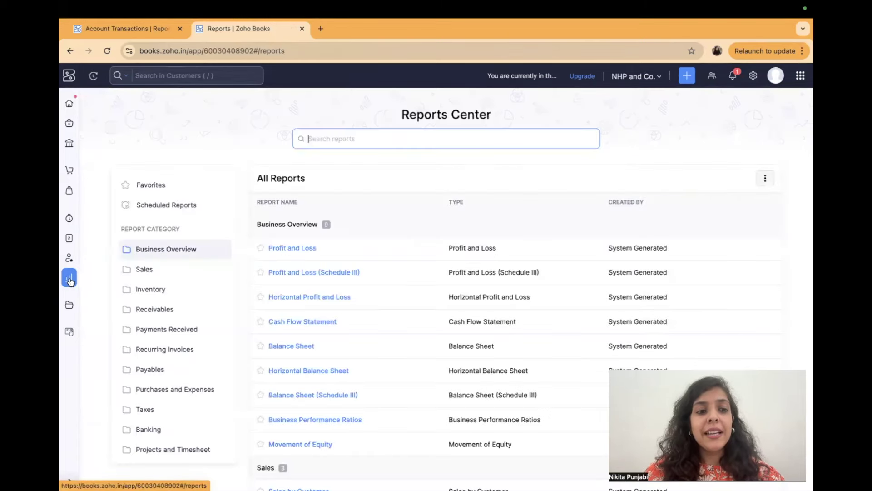
click(295, 346)
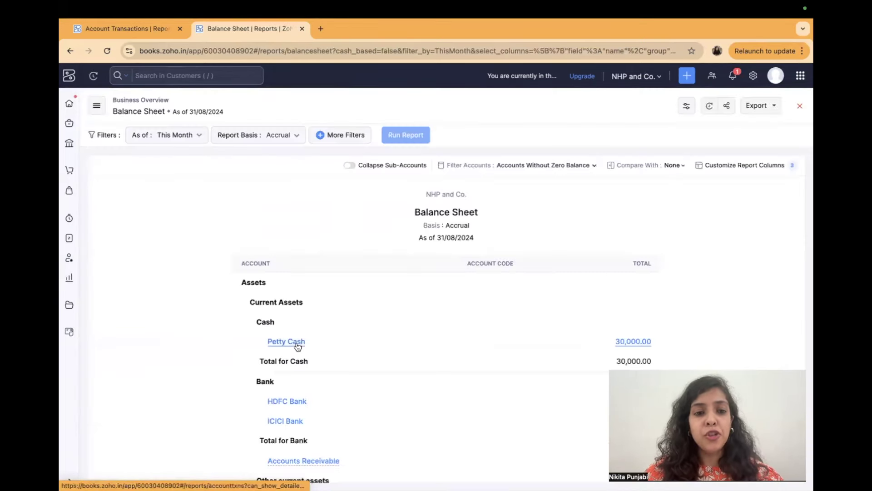
scroll(319, 376, down, 3)
scroll(320, 377, up, 3)
scroll(424, 349, down, 2)
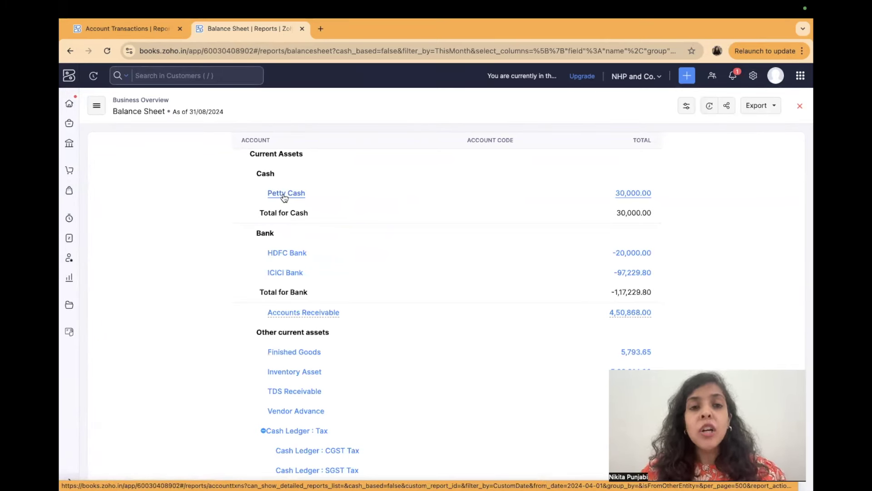
Open Petty Cash's ledger in a new tab, then return to the Balance Sheet tab.
super+click(283, 196)
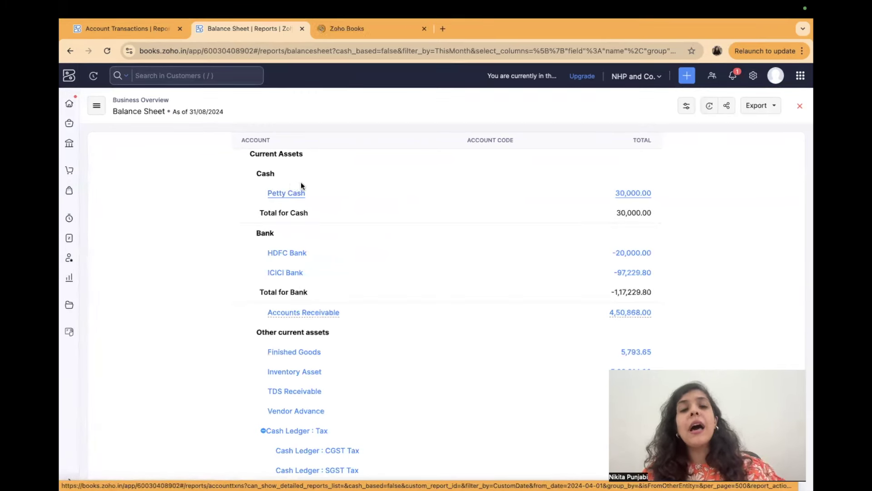
click(377, 26)
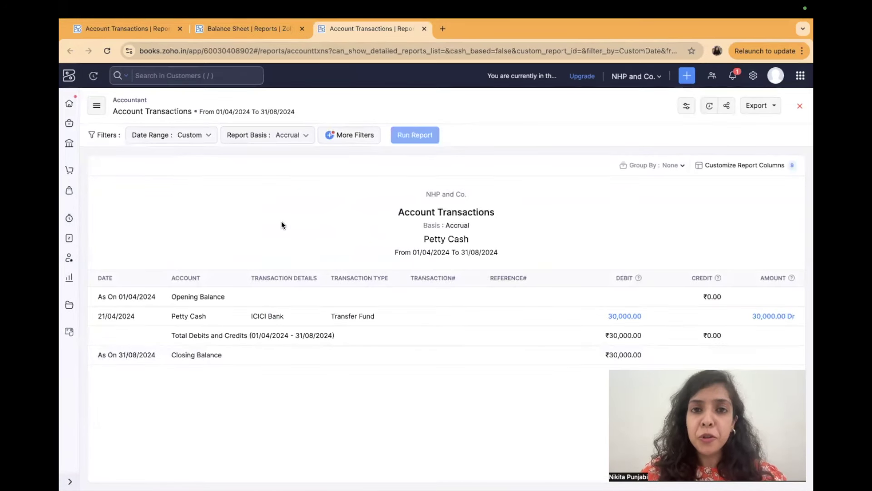
click(258, 32)
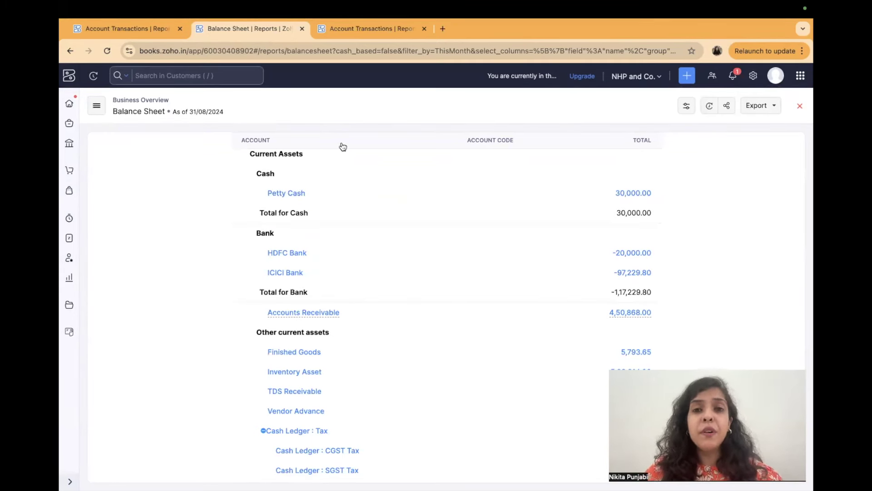
click(70, 51)
click(70, 51)
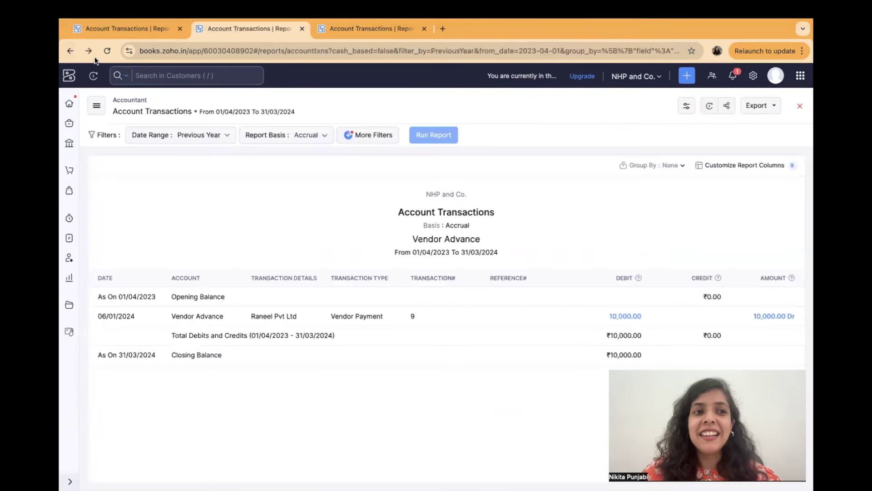
click(89, 50)
click(88, 51)
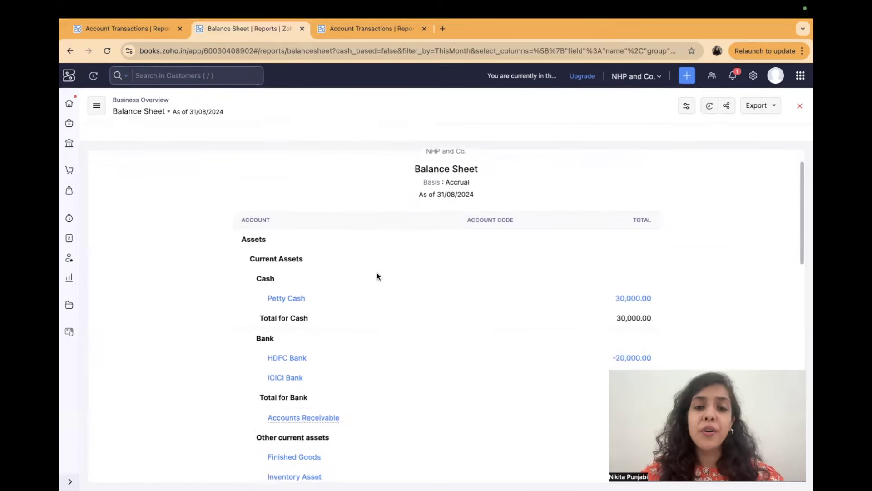
Scroll through the All Invoices list of draft, overdue and paid 2023–2024 invoices.
scroll(378, 276, down, 4)
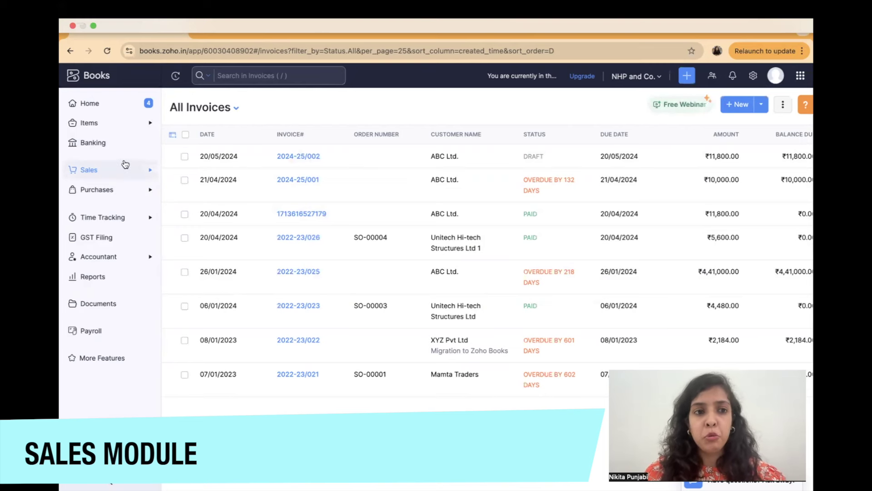
Open ABC Ltd.'s record from the Sales > Customers list.
click(110, 172)
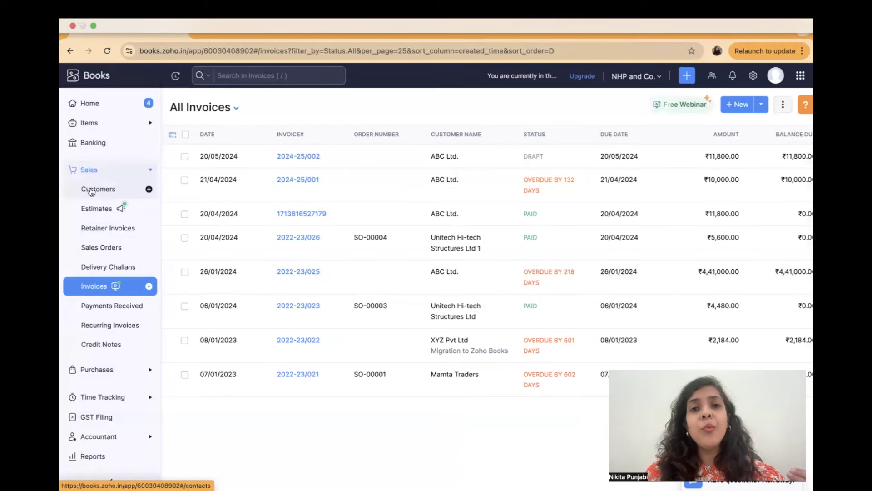
click(109, 369)
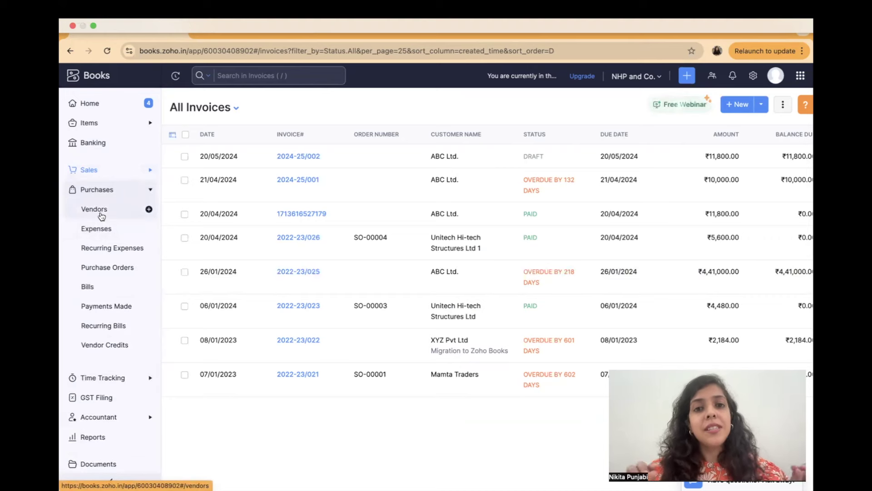
click(90, 170)
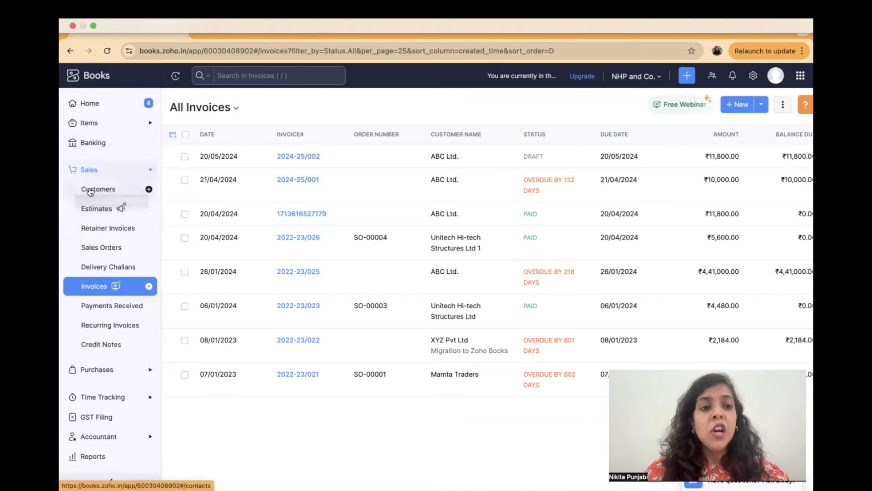
click(90, 190)
click(308, 156)
Show ABC Ltd.'s customer statement for This Year.
click(550, 136)
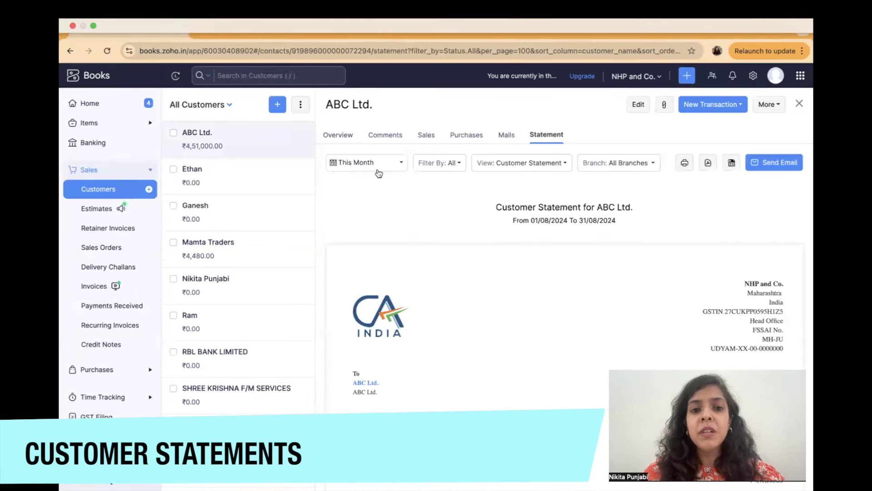
click(378, 165)
click(362, 260)
scroll(491, 366, down, 5)
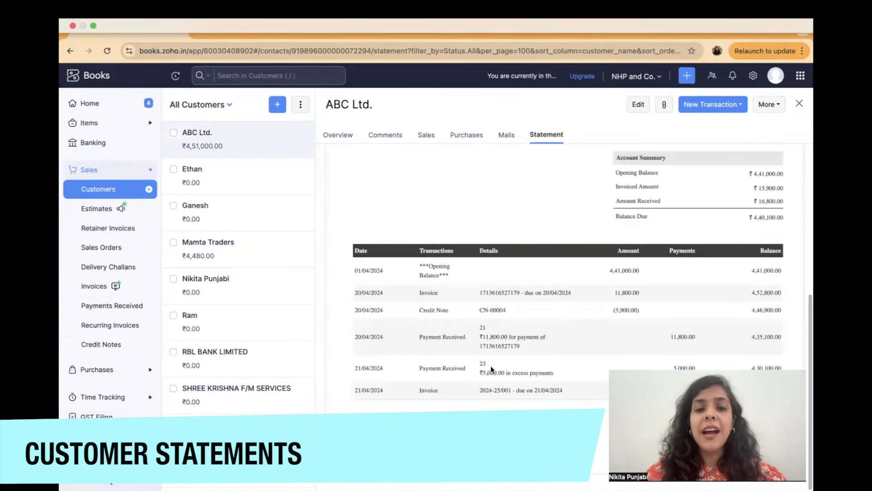
scroll(510, 295, up, 5)
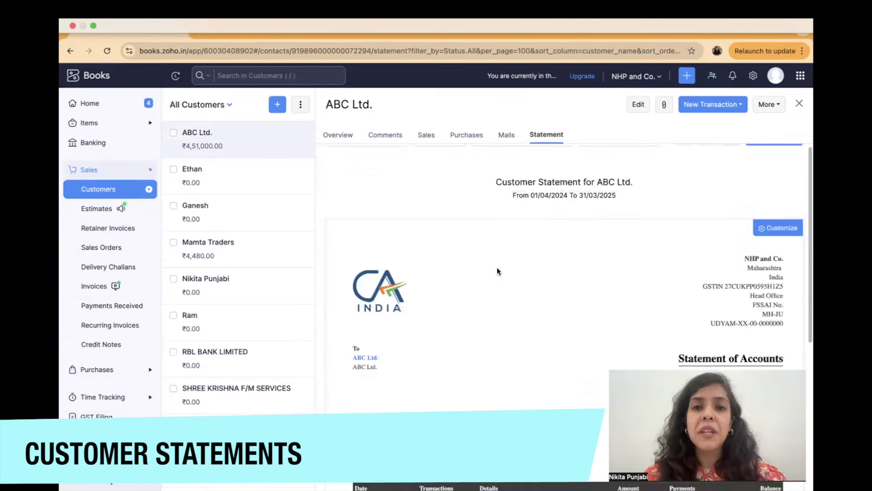
Switch ABC Ltd.'s statement to the Previous Year and review it.
click(385, 165)
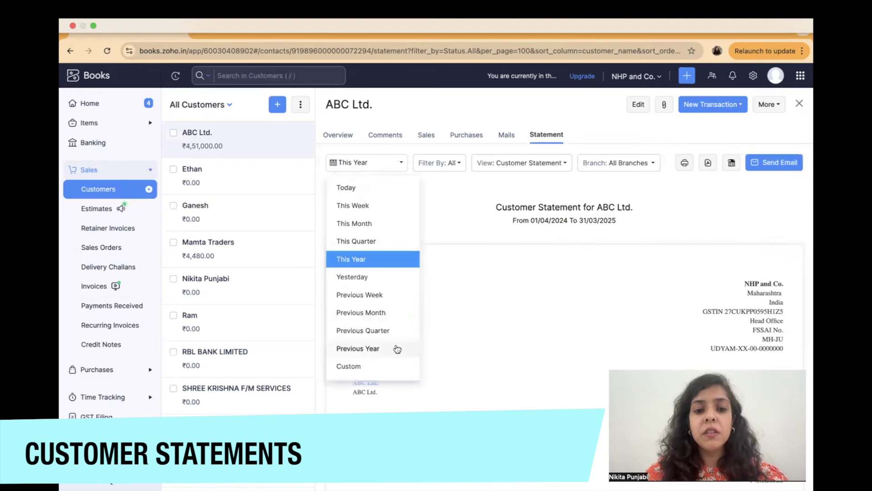
click(397, 345)
scroll(396, 345, down, 4)
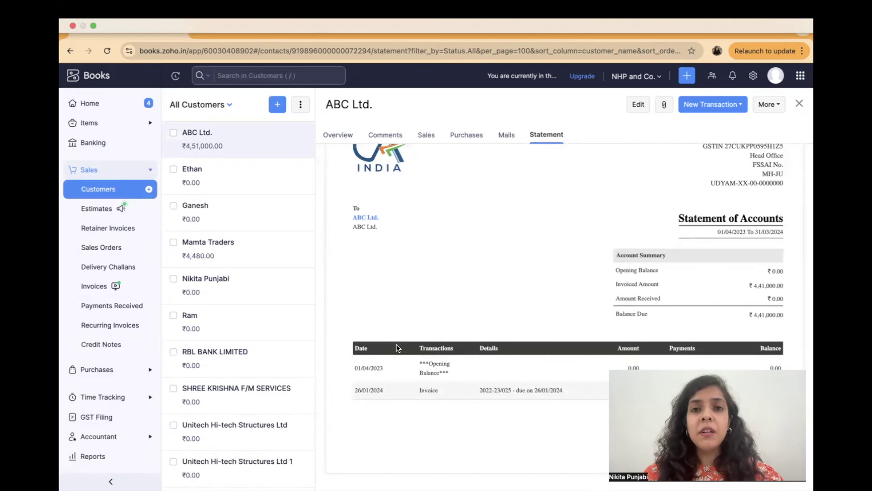
scroll(396, 345, up, 4)
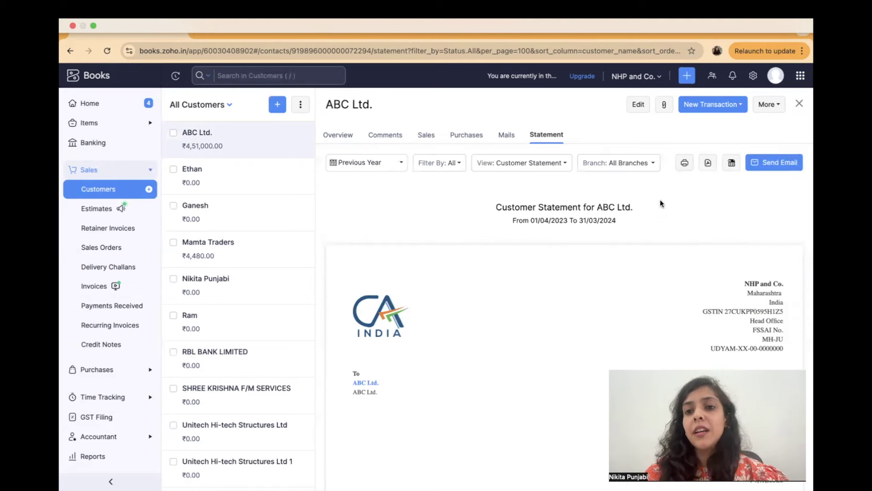
mouse_move(669, 252)
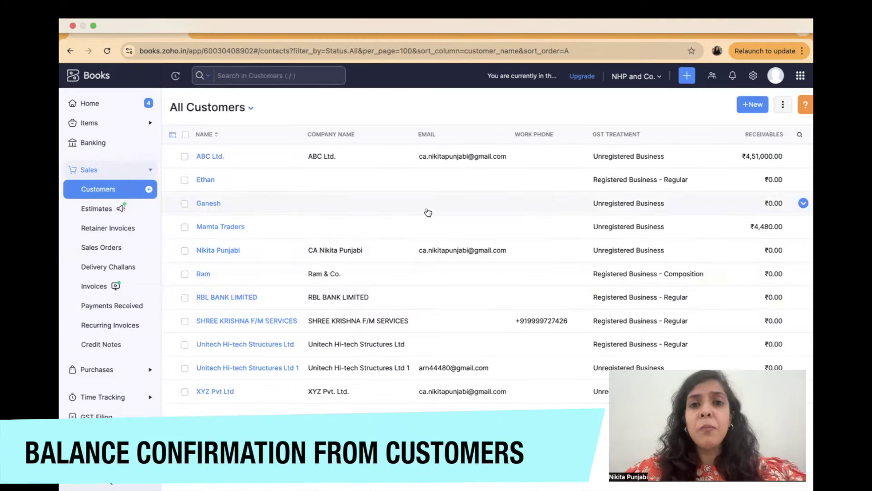
Select ABC Ltd. and the other customers in the All Customers list.
click(185, 157)
click(175, 177)
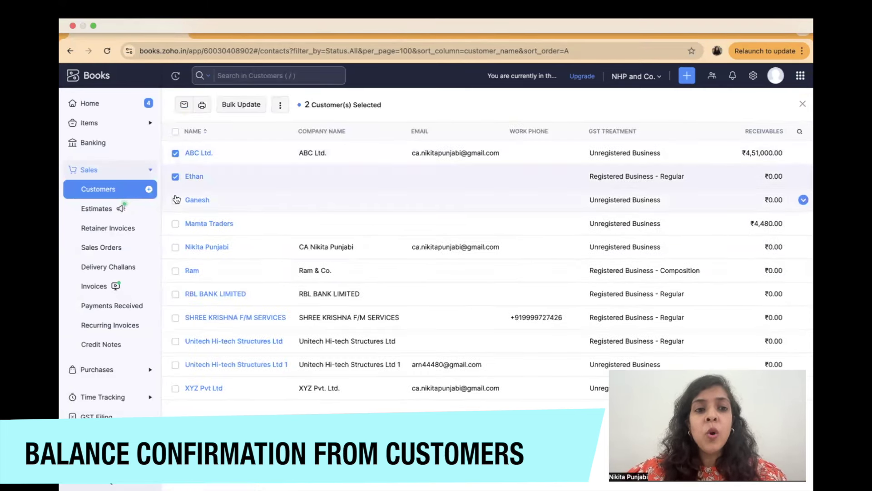
click(175, 200)
click(279, 105)
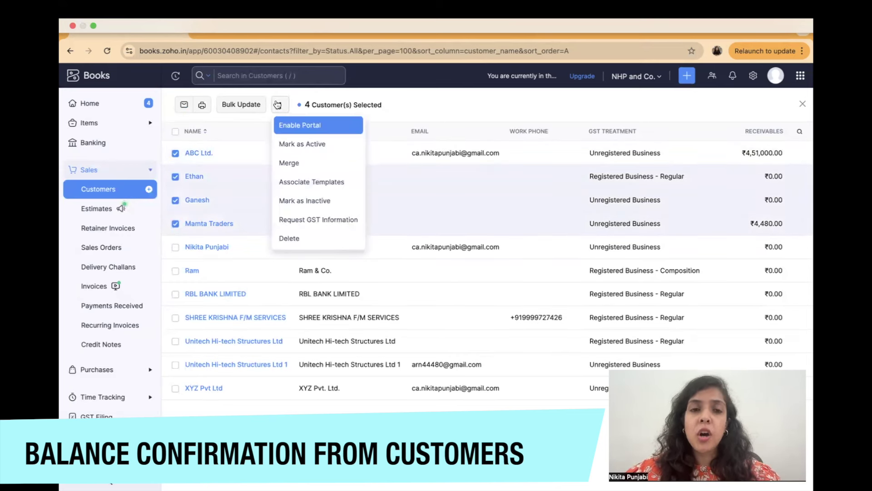
click(278, 106)
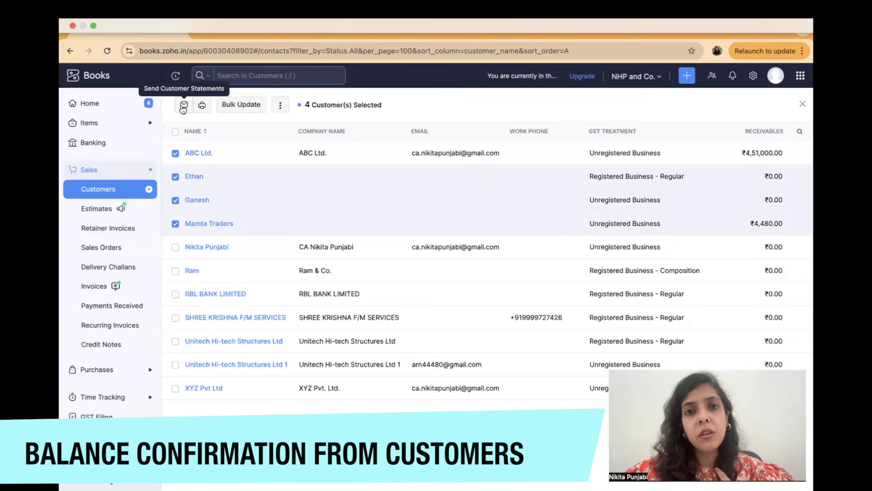
Email the 01/08/2024–31/08/2024 account statements to the selected customers.
click(183, 106)
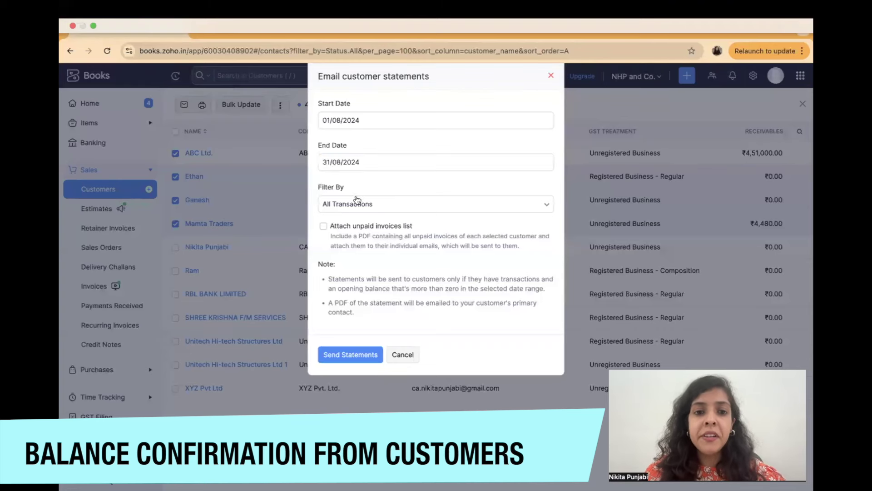
click(351, 355)
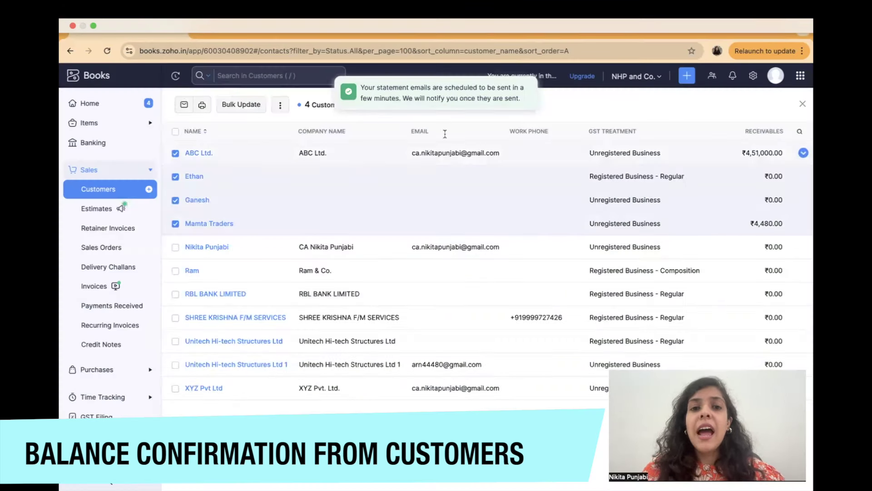
click(432, 97)
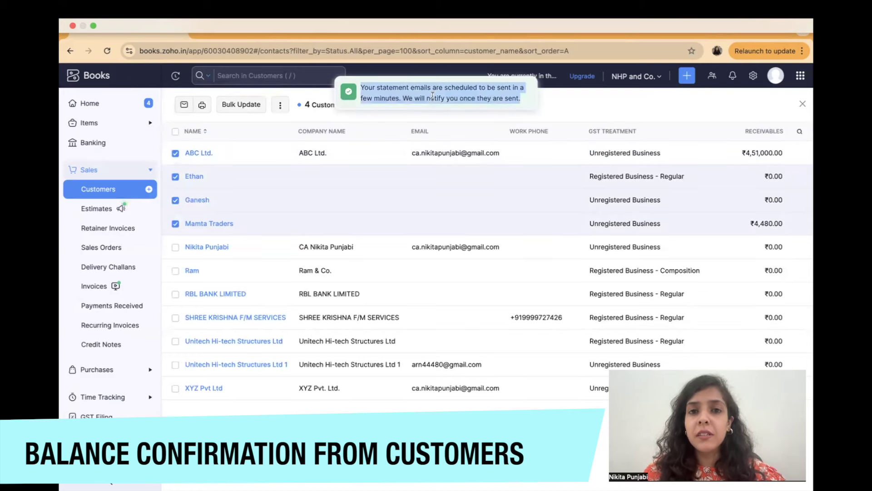
click(751, 78)
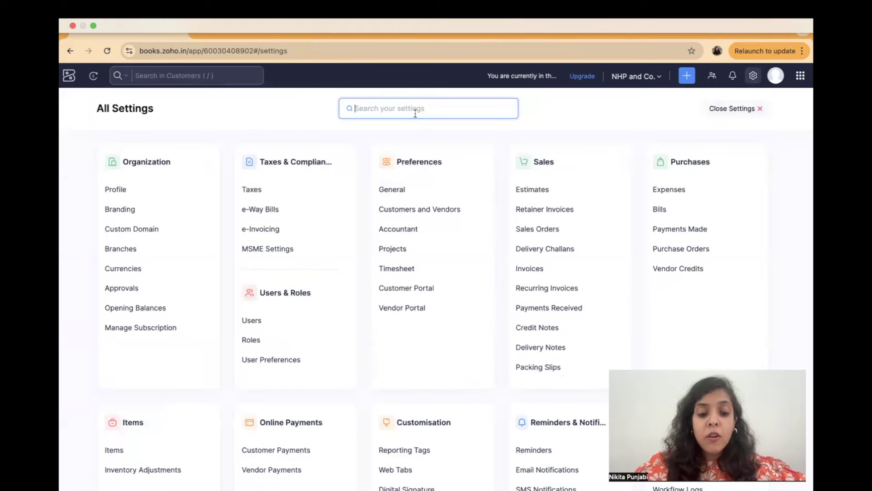
Find the Customer Statement email templates by searching settings for 'template'.
text(template)
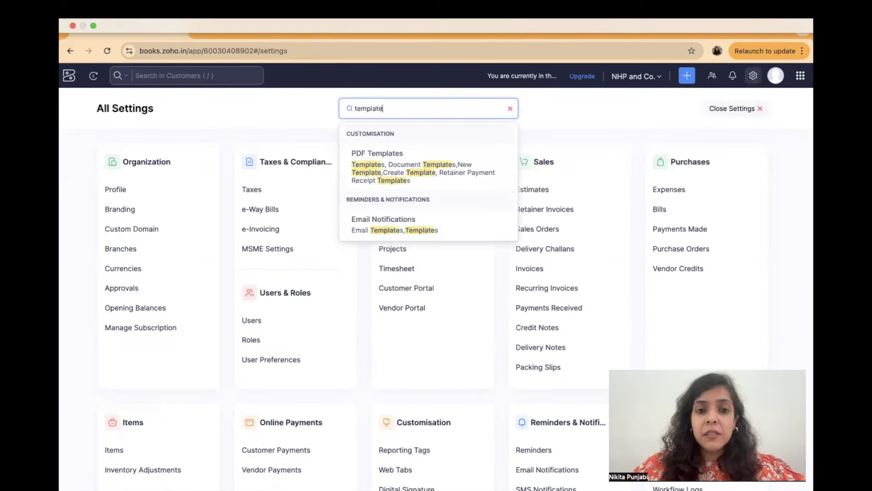
click(428, 226)
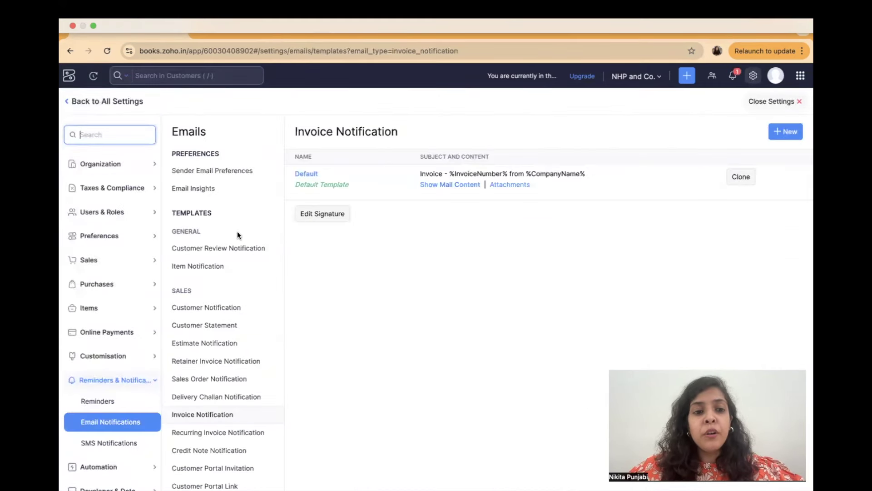
scroll(238, 284, down, 3)
click(230, 255)
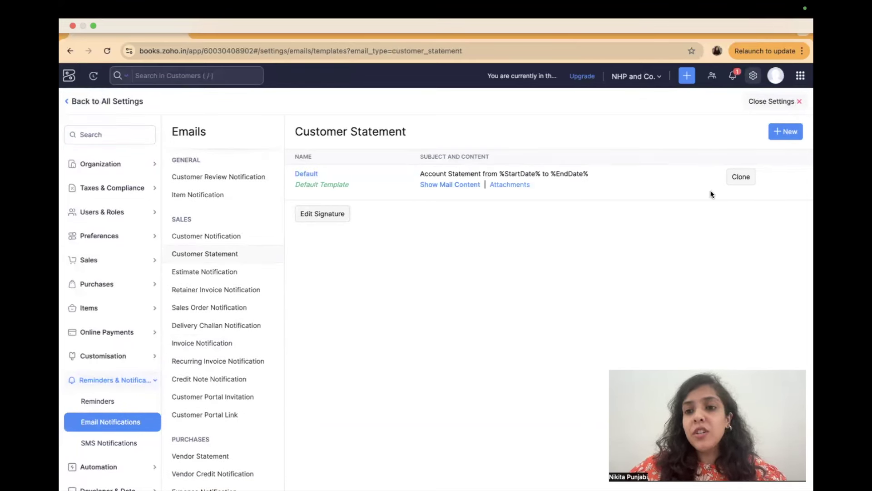
Read the Default template's body lines, then cancel without saving changes.
click(476, 189)
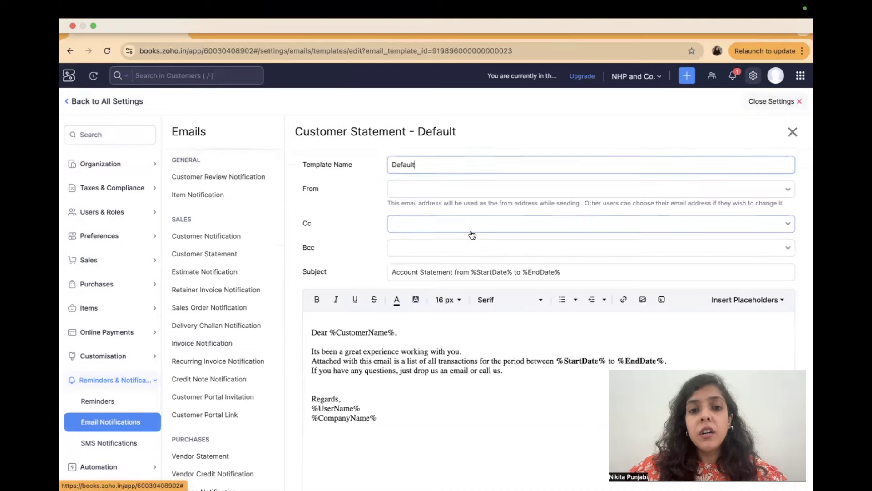
scroll(438, 360, down, 3)
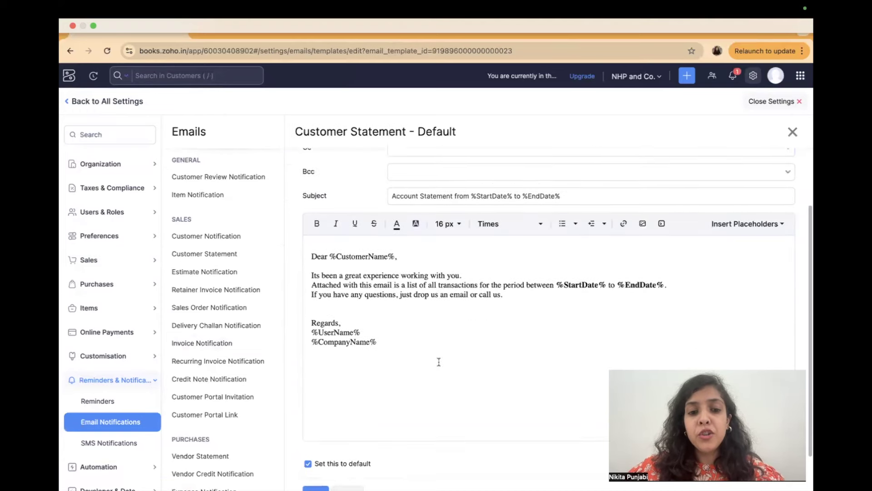
triple_click(379, 254)
triple_click(382, 265)
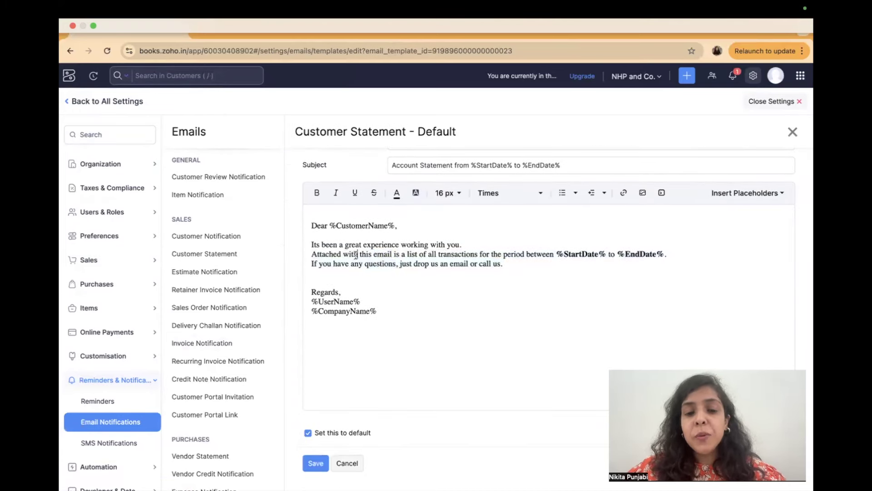
triple_click(356, 255)
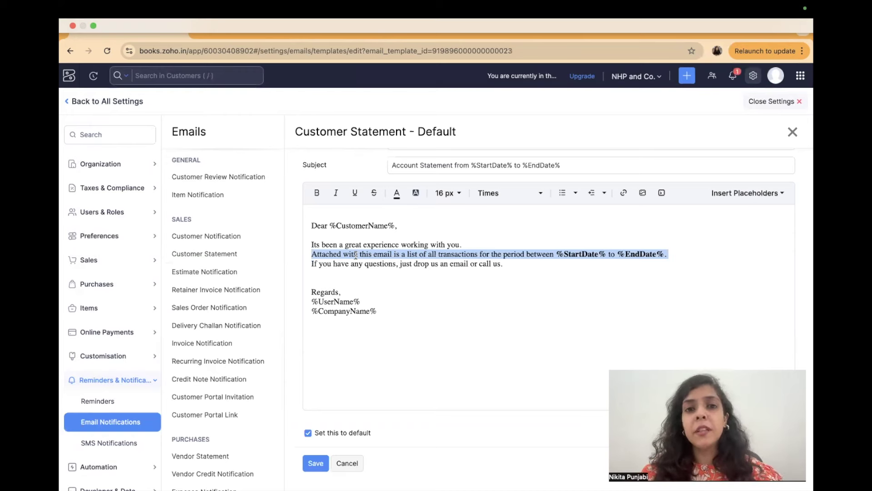
click(354, 462)
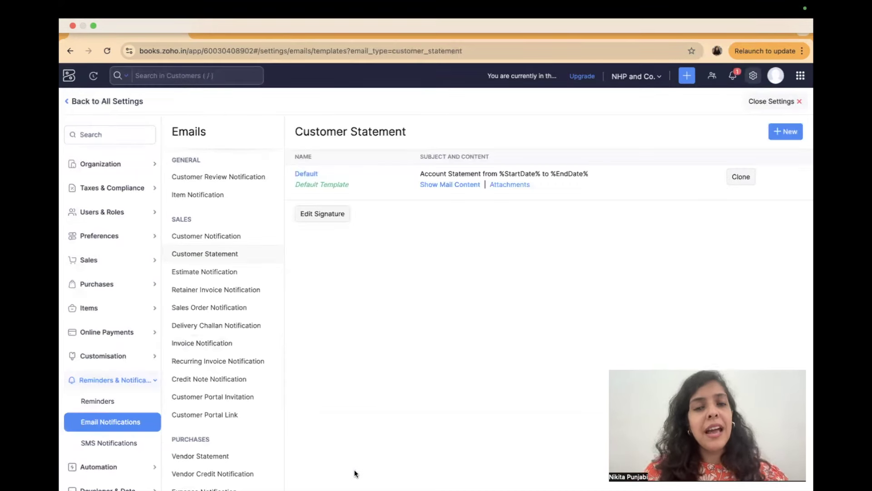
Close settings back to All Customers, collapse Sales and expand Purchases in the sidebar.
click(112, 102)
click(750, 109)
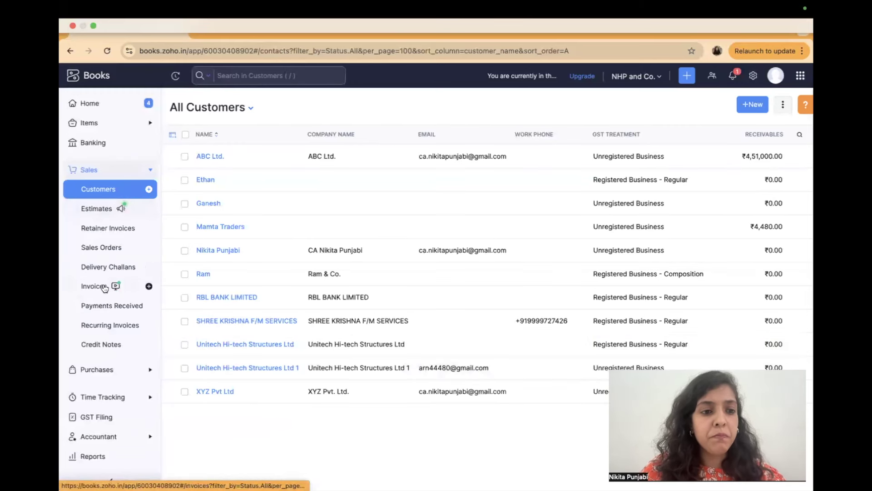
click(93, 171)
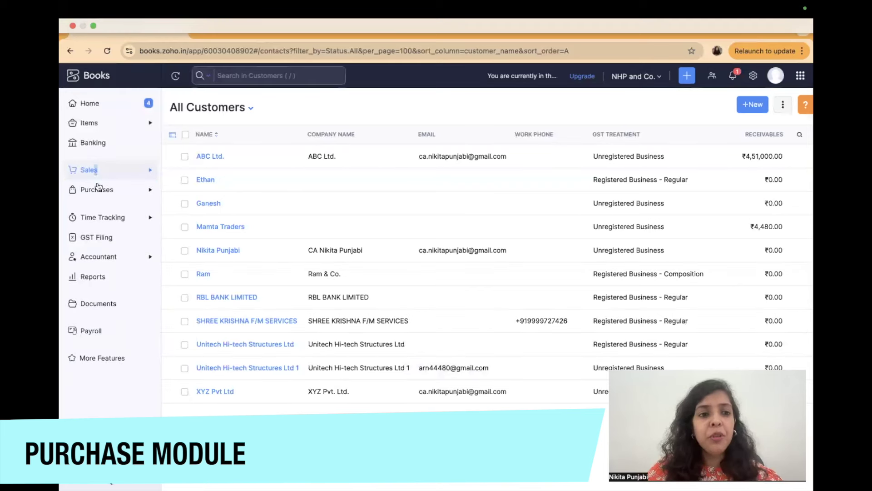
click(97, 188)
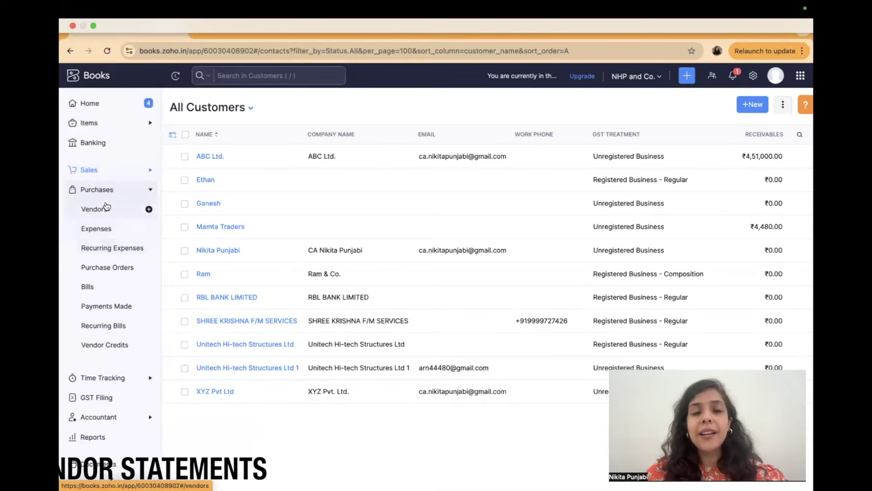
Open vendor Chase Fly's statement for 01/04/2023–31/03/2024 and its transactions.
click(106, 208)
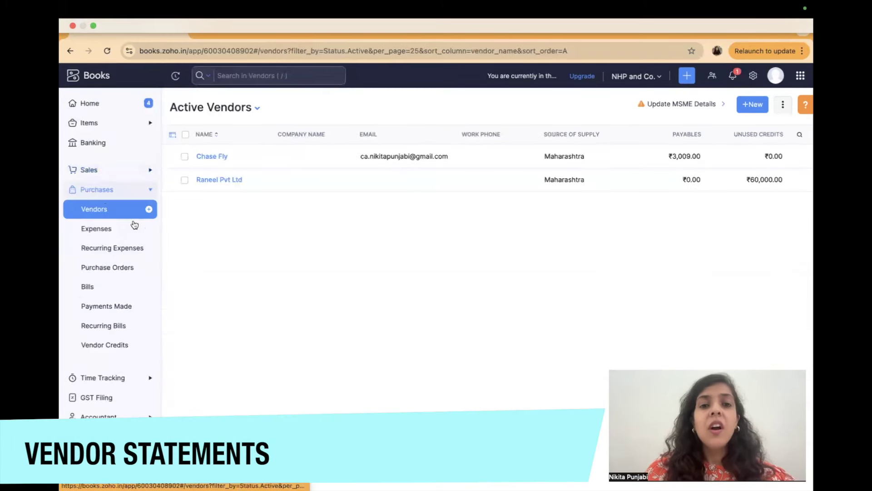
click(298, 159)
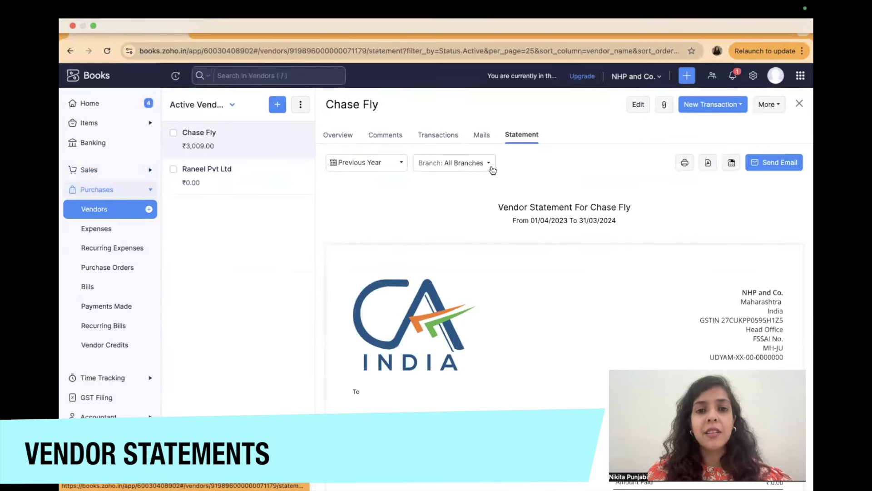
click(430, 137)
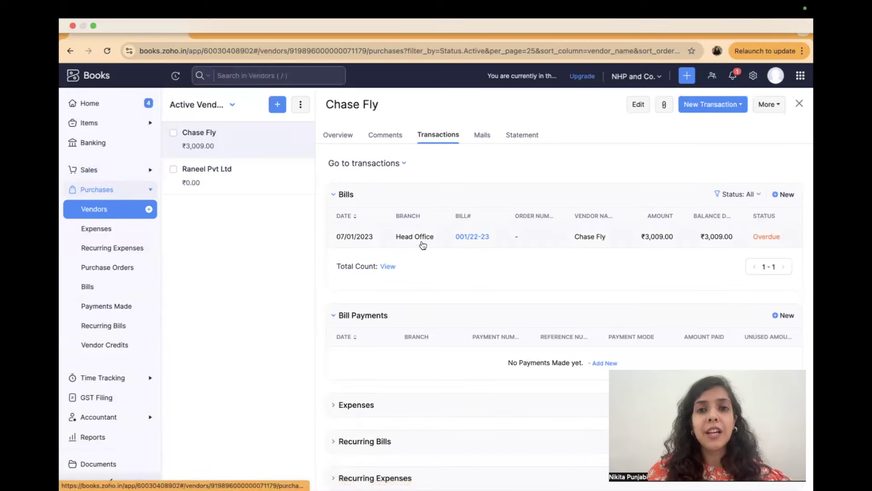
Expand Chase Fly's Expenses and Recurring Expenses, revealing the ₹5,000.00 Telephone Expense.
scroll(422, 244, down, 2)
scroll(423, 244, down, 4)
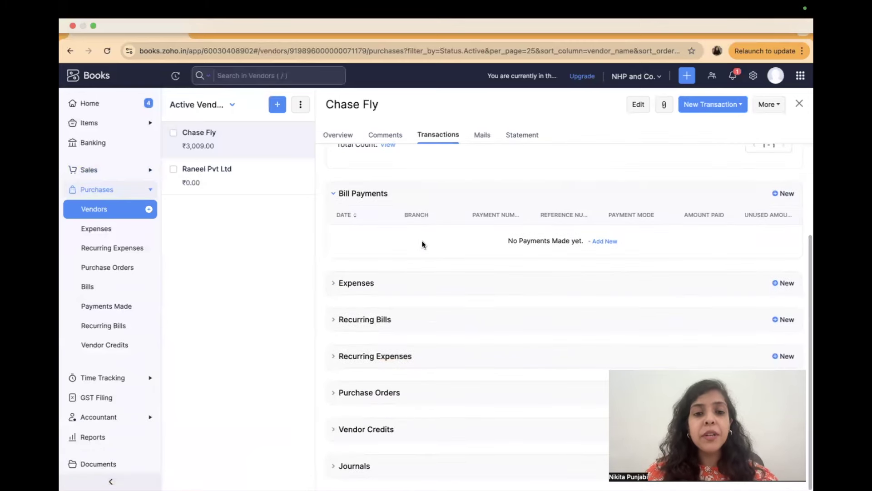
click(369, 287)
scroll(370, 327, down, 5)
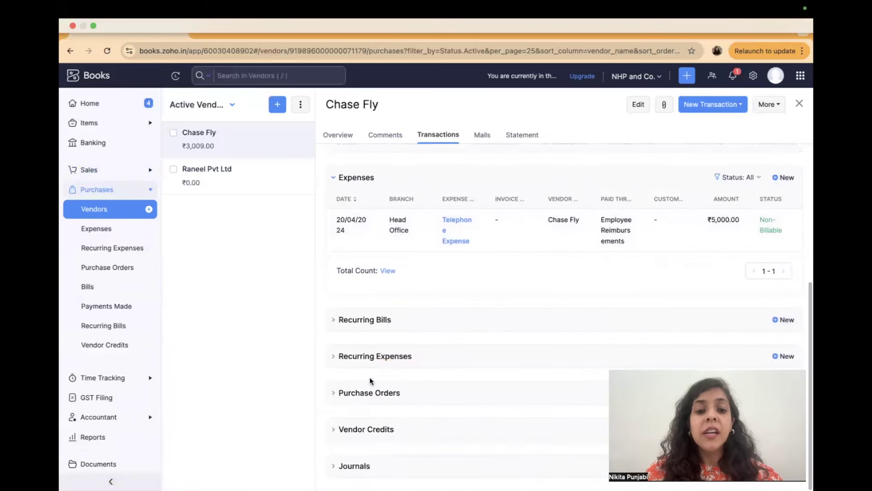
click(358, 359)
scroll(362, 448, down, 2)
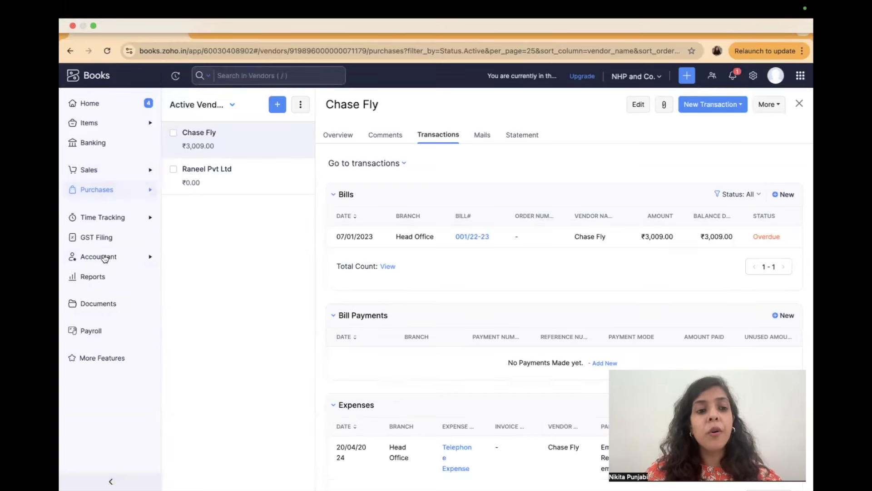
Open the Chart of Accounts from the Accountant section, returning after a brief Reports detour.
click(105, 258)
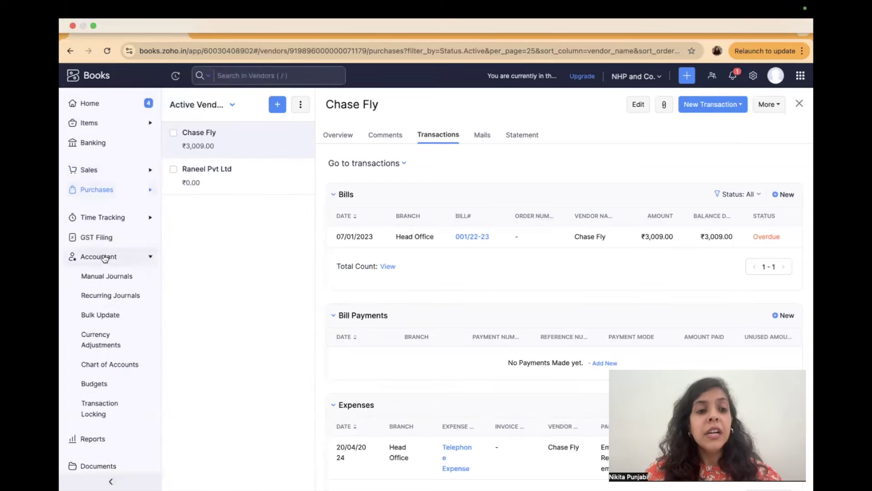
click(116, 363)
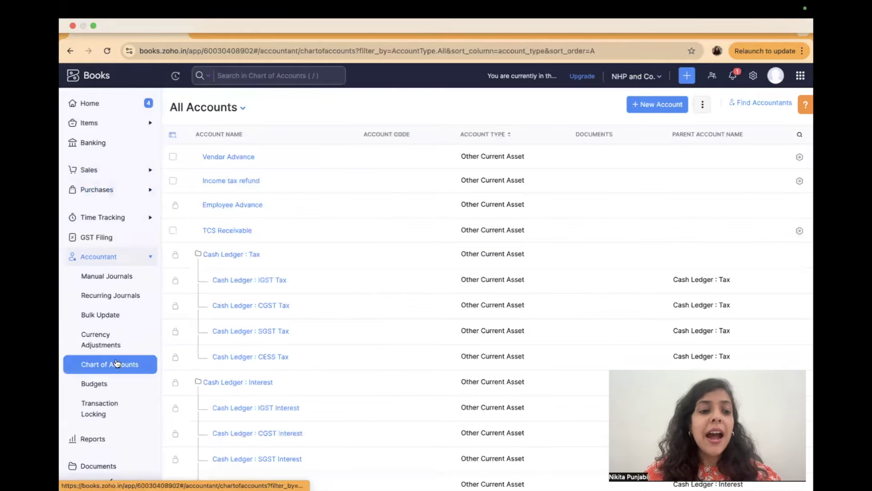
click(91, 439)
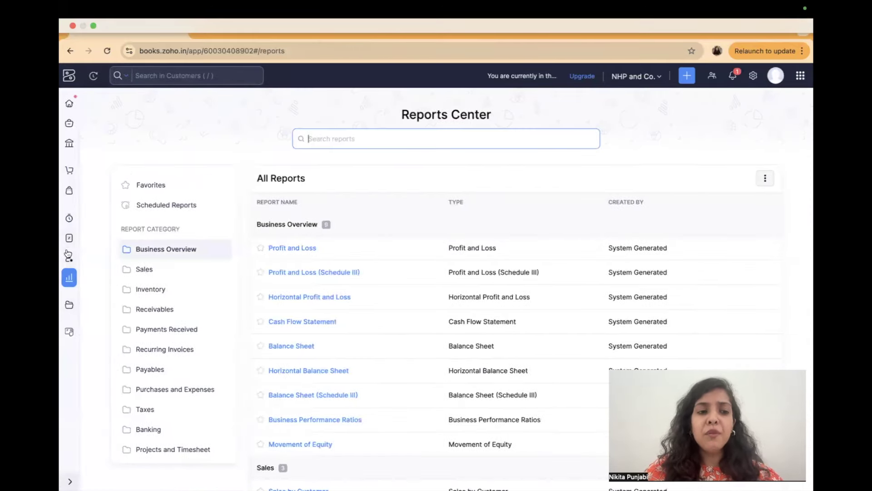
mouse_move(68, 255)
click(113, 363)
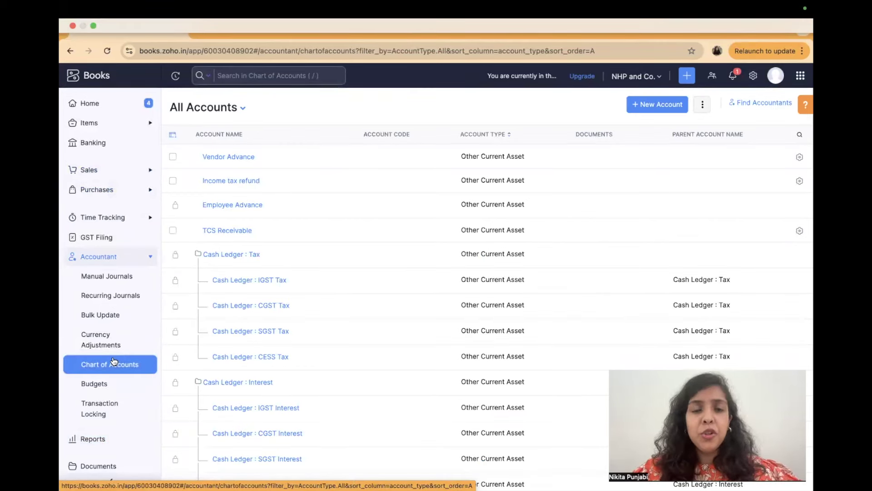
click(232, 162)
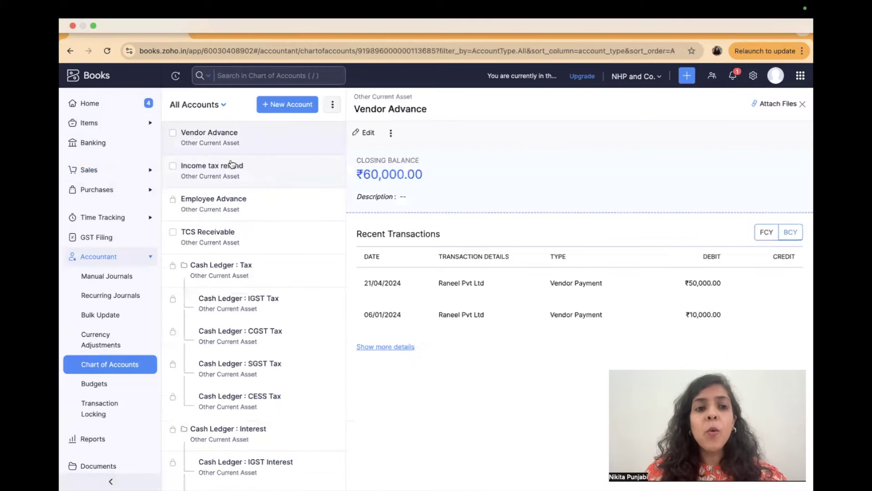
click(398, 349)
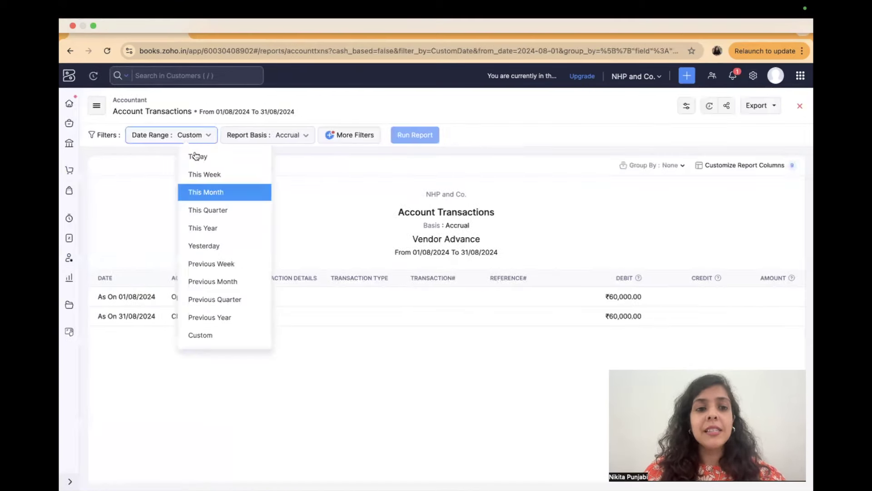
click(246, 303)
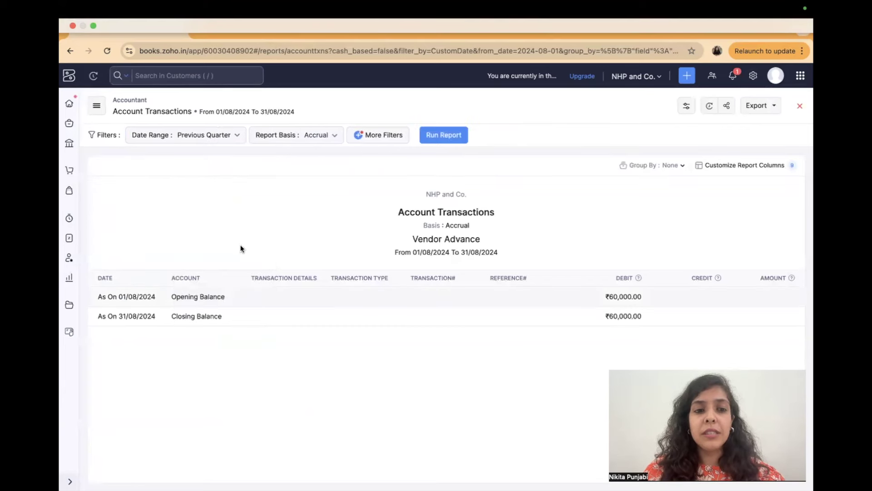
click(219, 138)
click(243, 317)
click(433, 135)
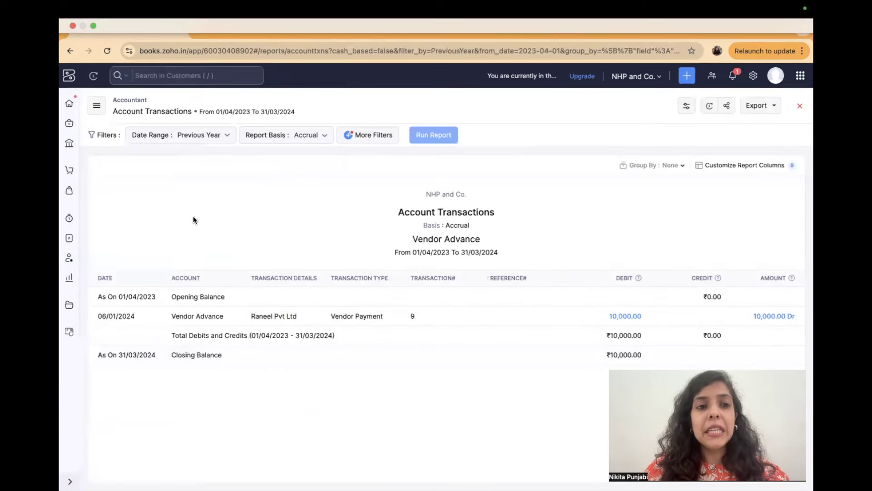
key(ctrl+shift+Tab)
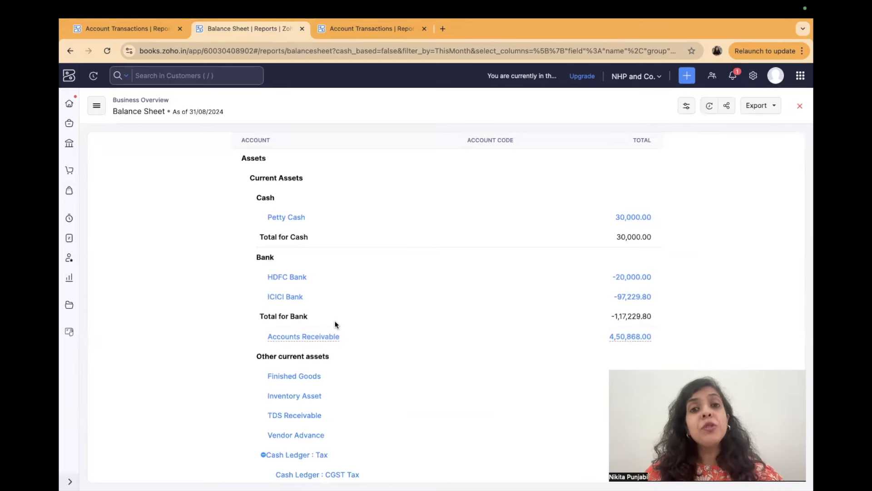
scroll(304, 265, down, 3)
scroll(317, 288, down, 2)
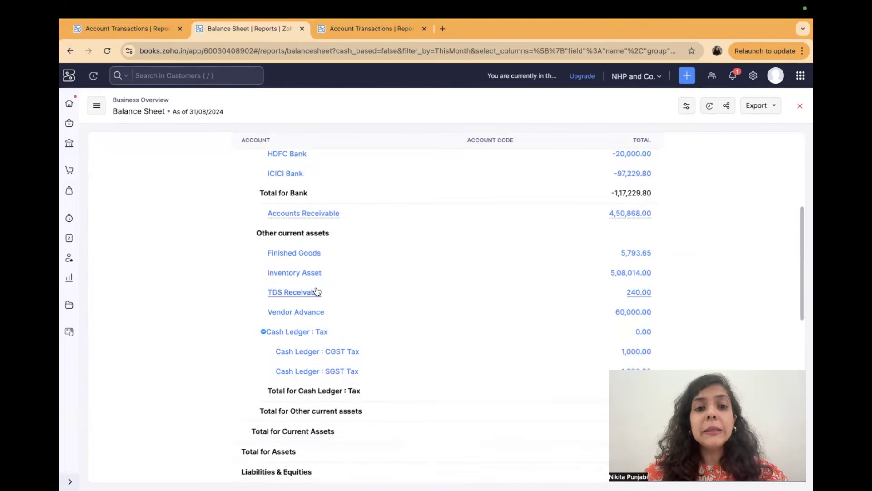
scroll(313, 292, up, 3)
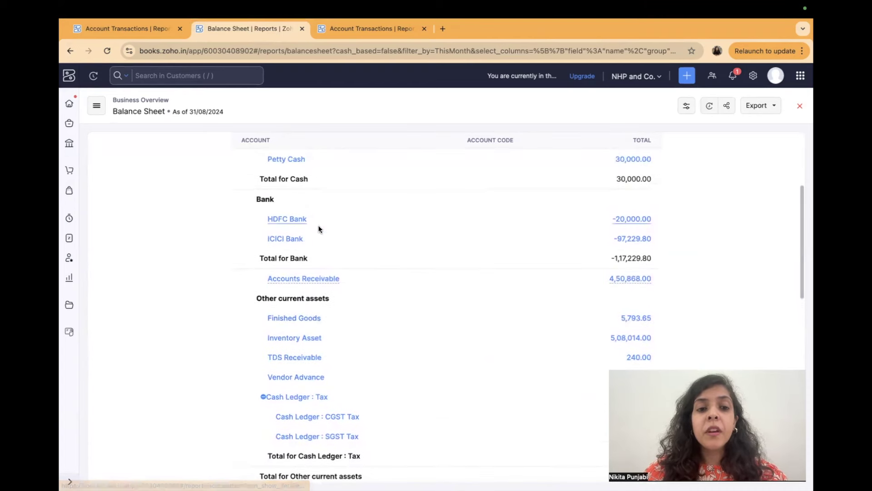
scroll(320, 302, down, 2)
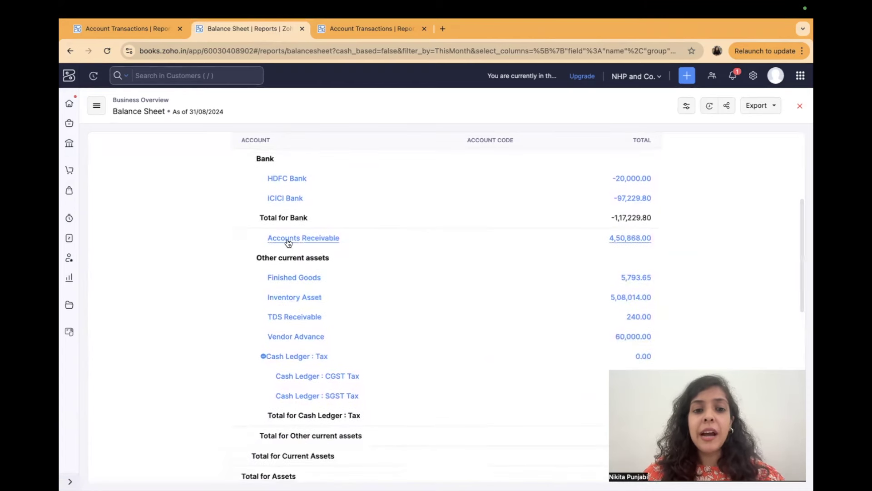
click(622, 244)
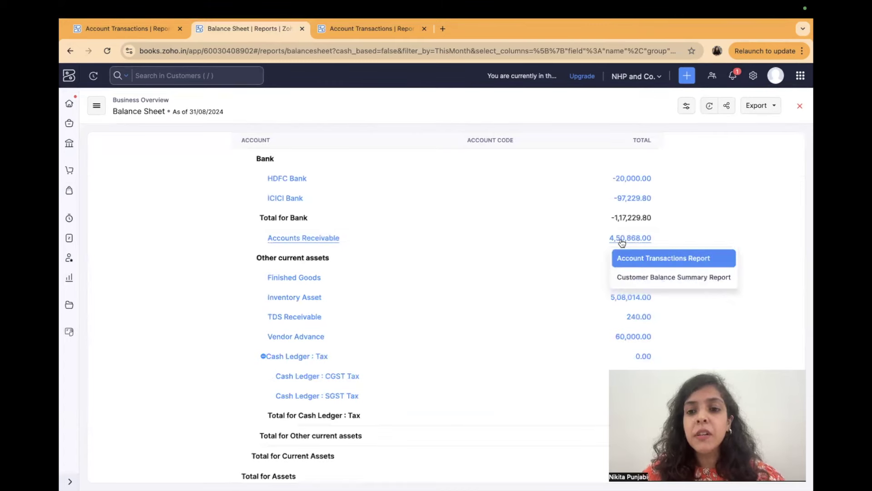
click(632, 278)
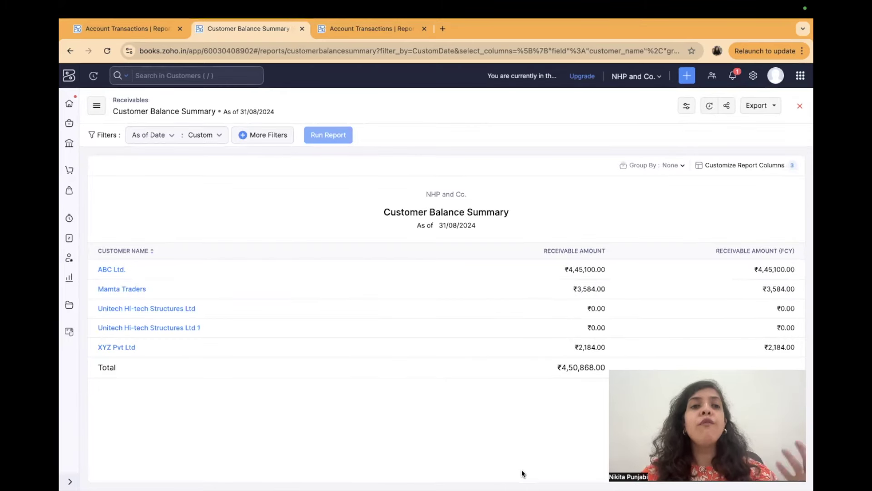
mouse_move(550, 473)
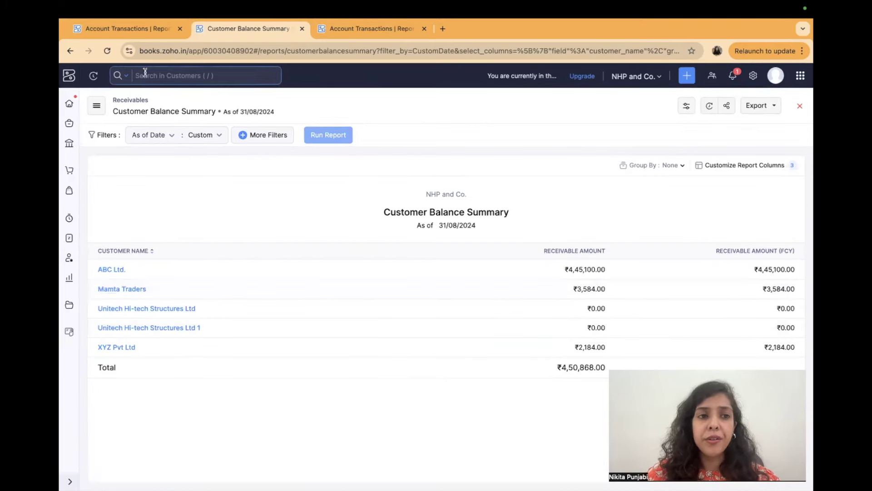
key(super+bracketleft)
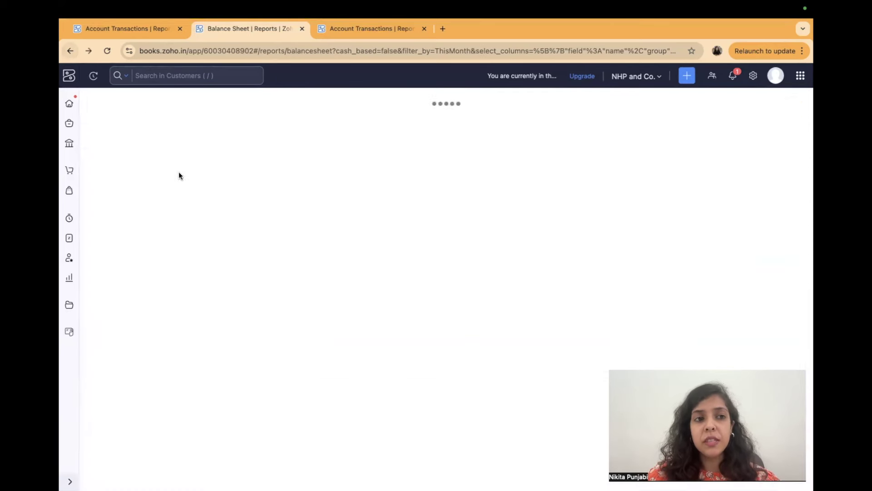
scroll(355, 377, down, 7)
scroll(356, 377, up, 4)
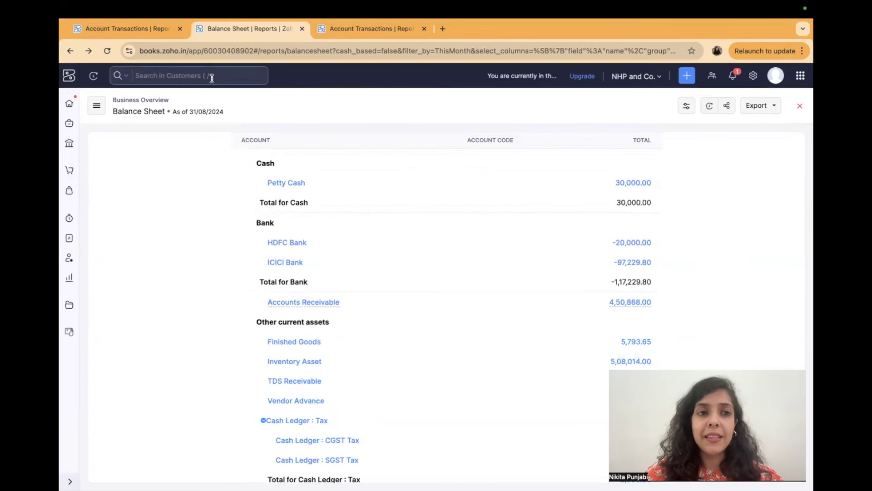
Open ICICI Bank's August 2024 Reconciliation Status report under Banking reports, then go back to the Balance Sheet.
click(161, 29)
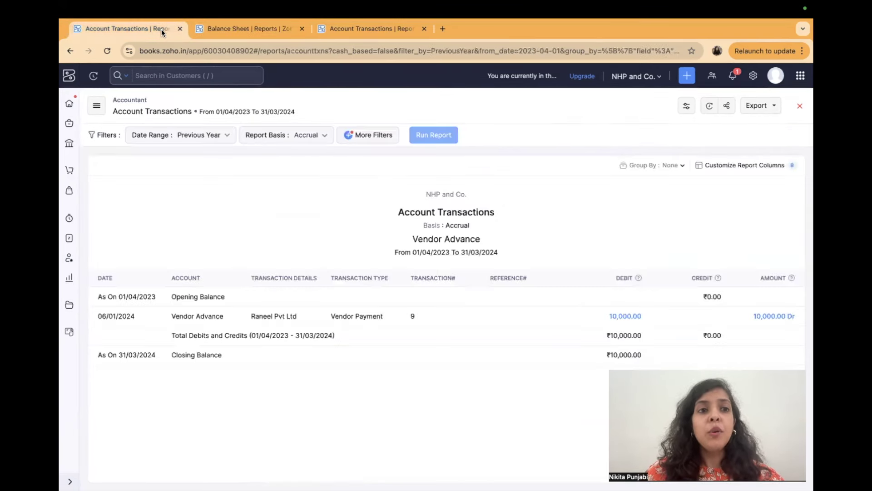
click(69, 279)
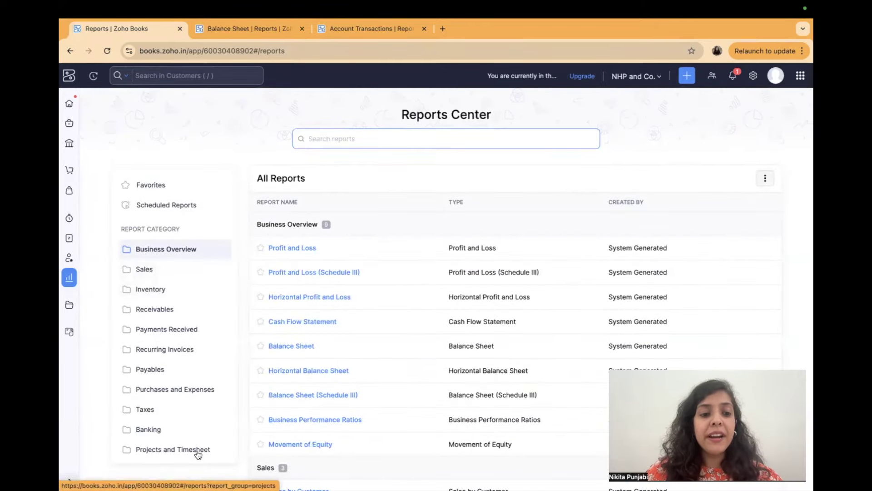
click(158, 429)
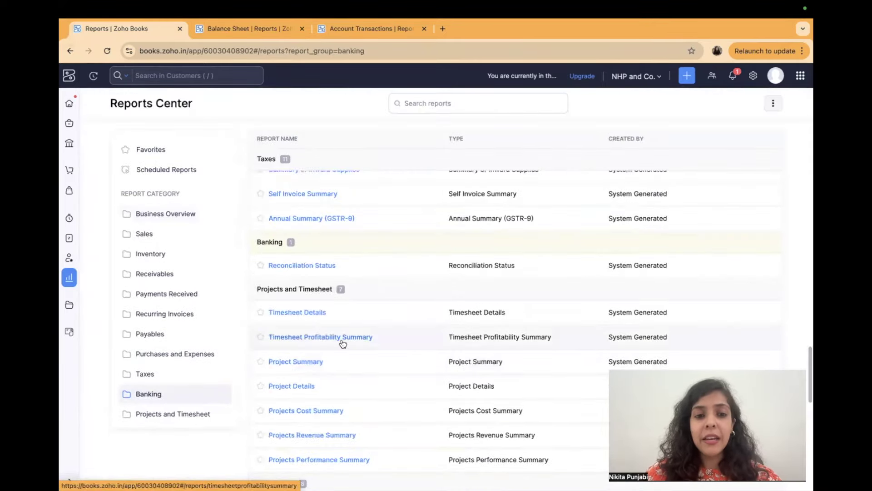
click(318, 265)
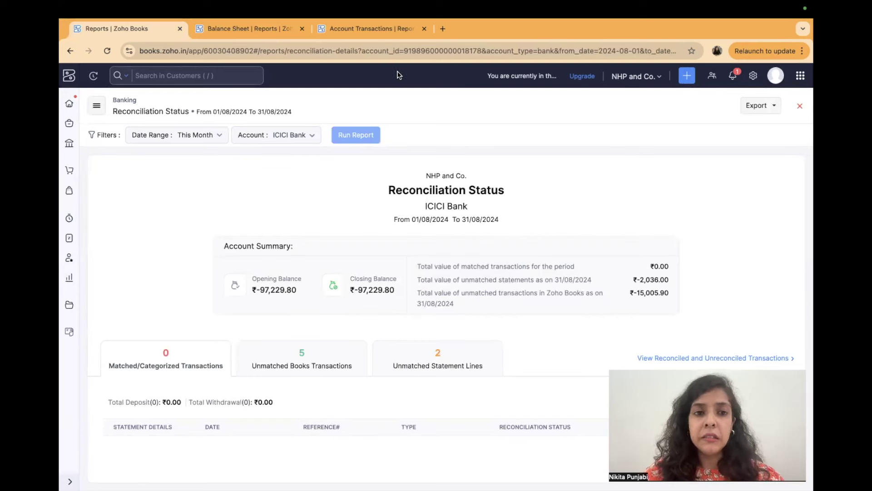
click(292, 23)
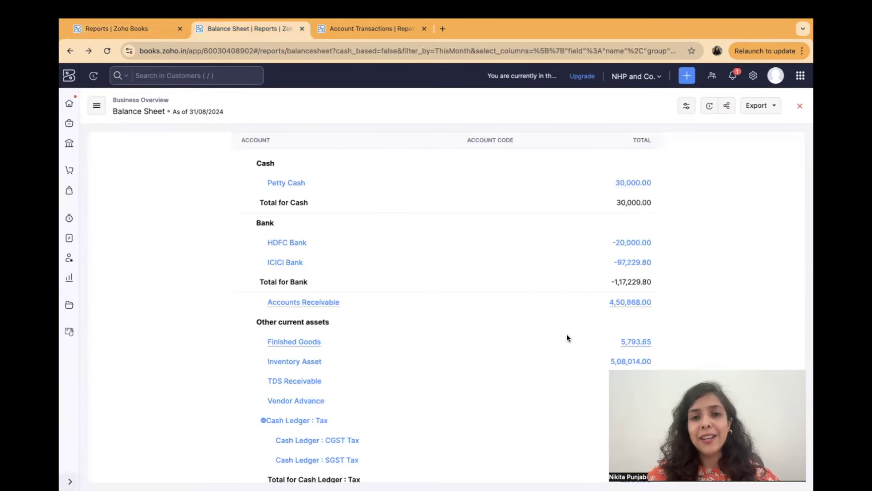
View HDFC Bank's transactions for 01/04/2024–31/08/2024, then return to the Balance Sheet and scroll down.
scroll(566, 337, down, 1)
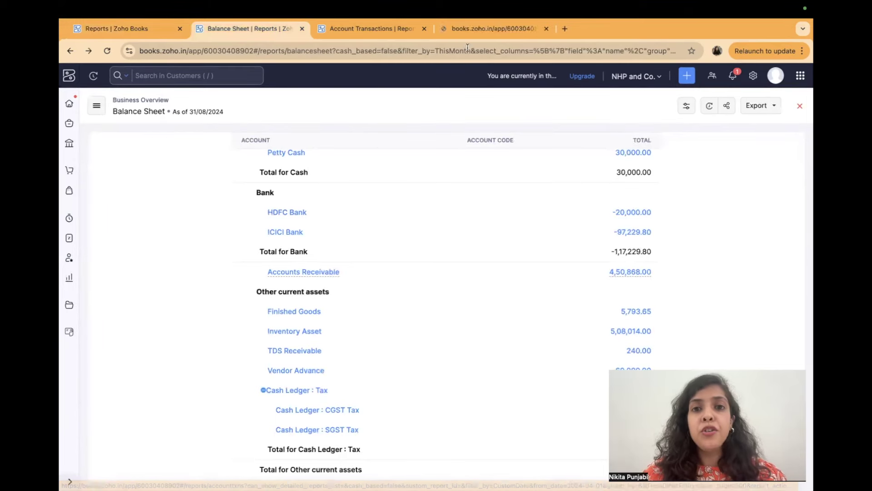
click(468, 30)
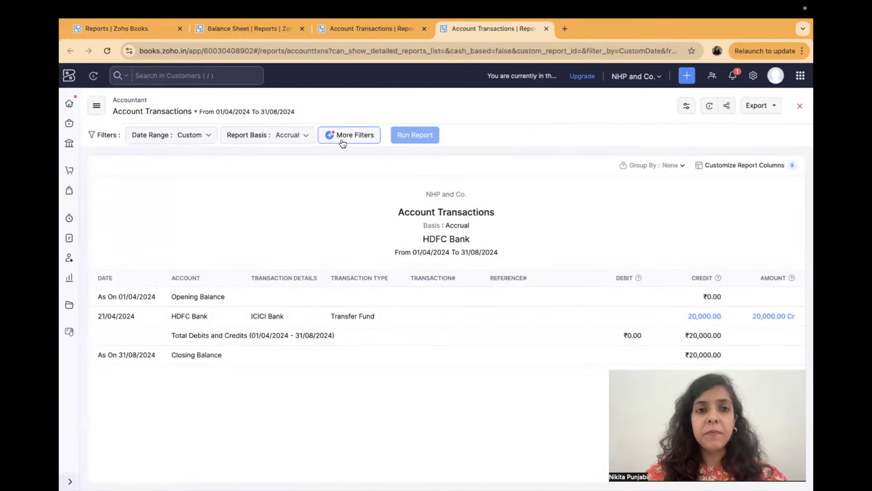
click(266, 28)
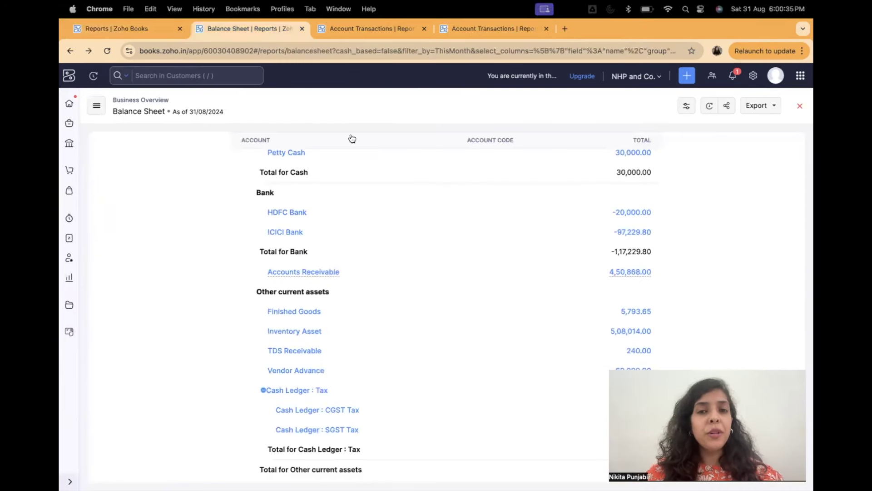
scroll(418, 251, down, 2)
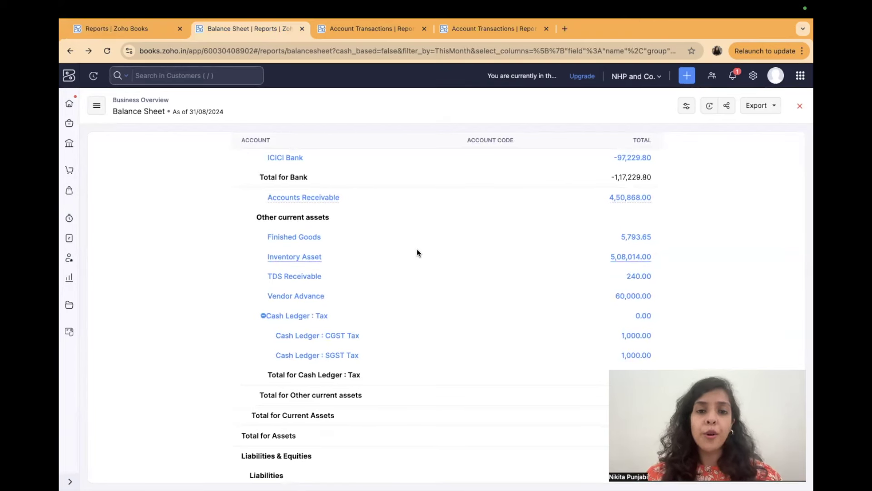
Show the drill-down report options for the Accounts Payable total under Liabilities.
scroll(417, 251, down, 8)
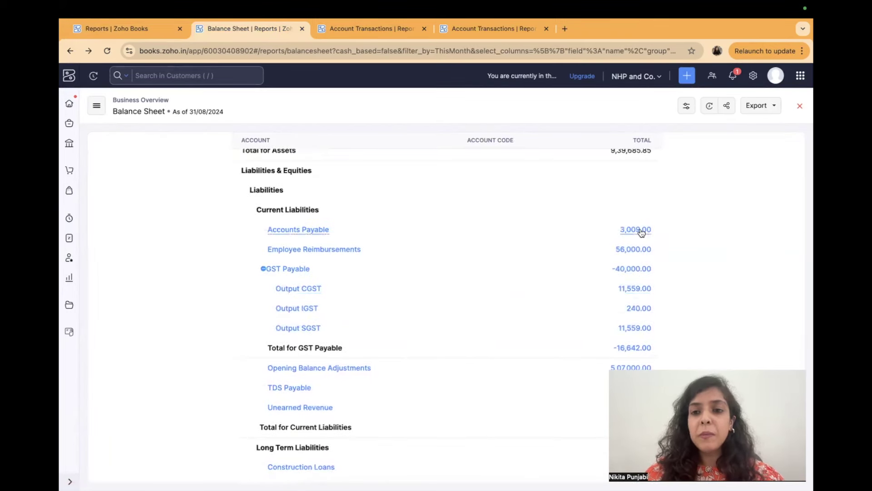
click(642, 232)
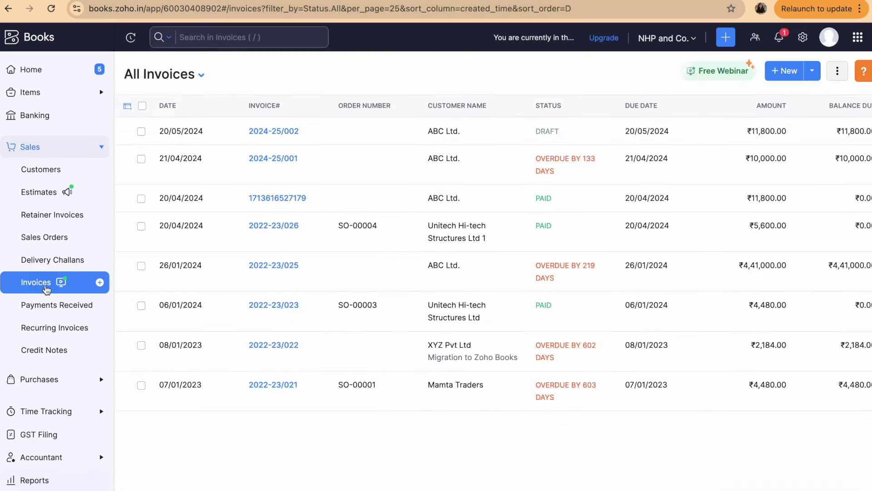
Review invoices 2024-25/002 and 2024-25/001, checking the latter's journal entries, then expand Purchases.
click(379, 143)
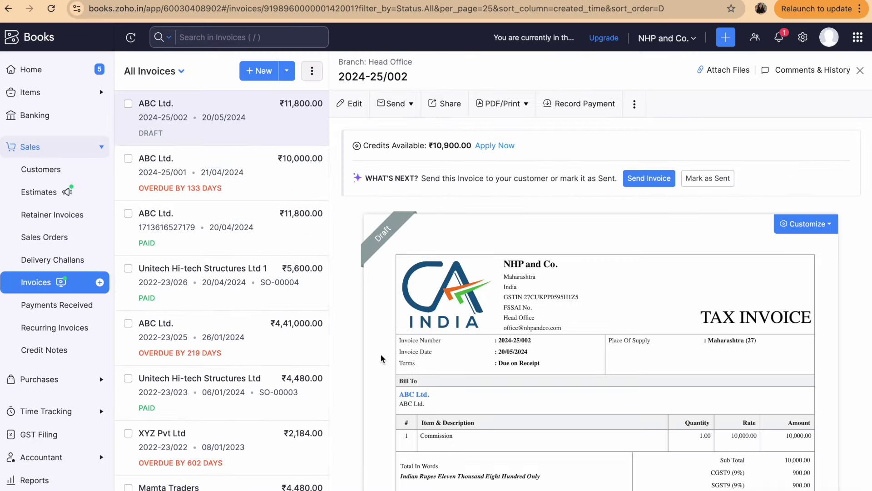
click(283, 170)
scroll(484, 443, down, 10)
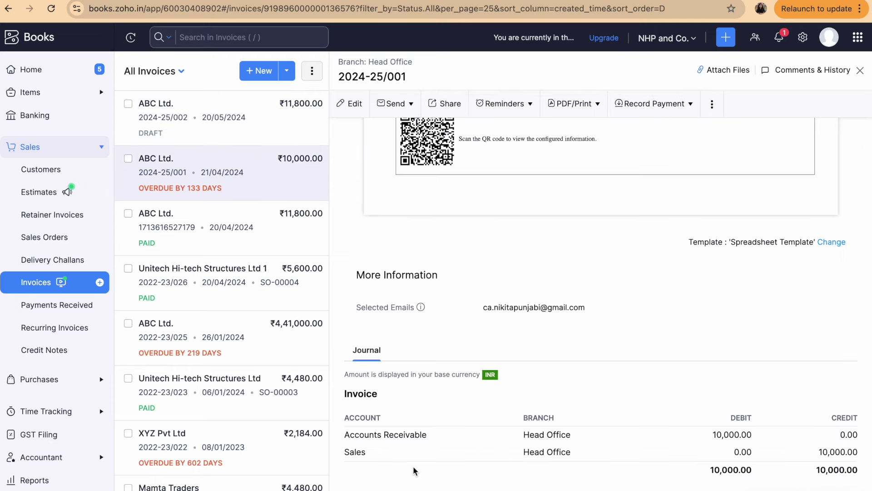
click(64, 381)
Open Raneel Pvt Ltd's bill 24-25/005 from All Bills and scroll to its journal entries.
click(61, 283)
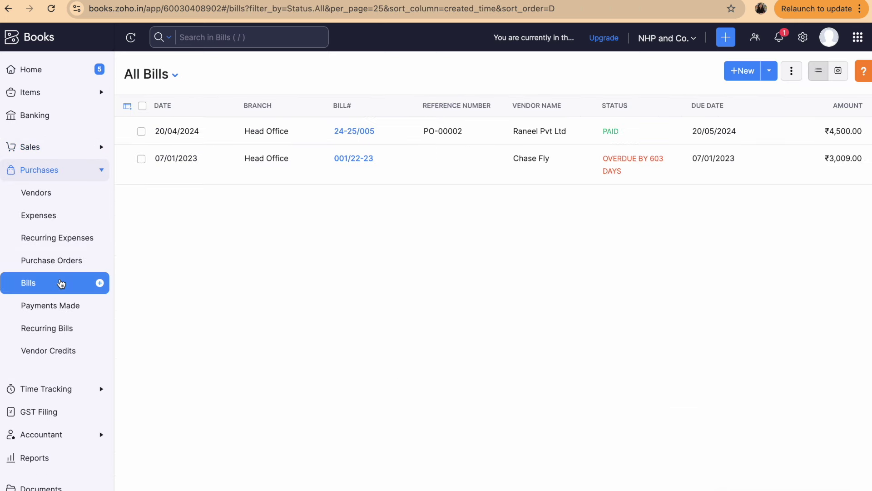
click(469, 132)
scroll(495, 357, down, 10)
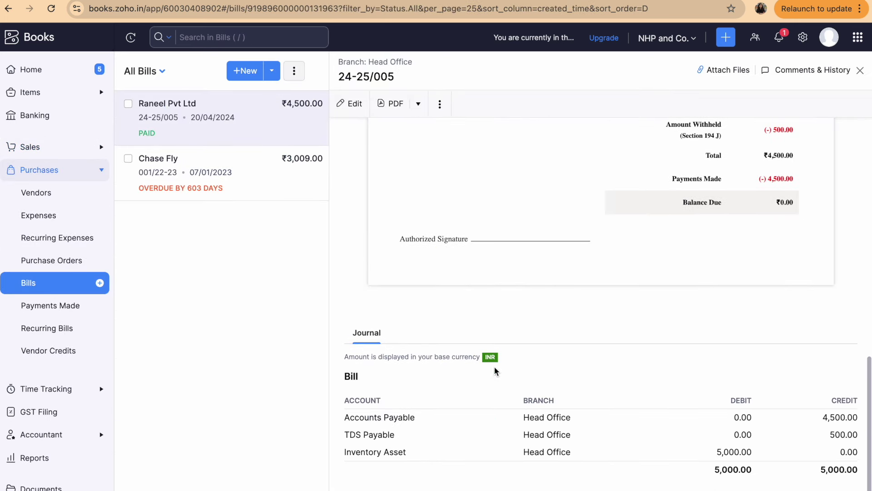